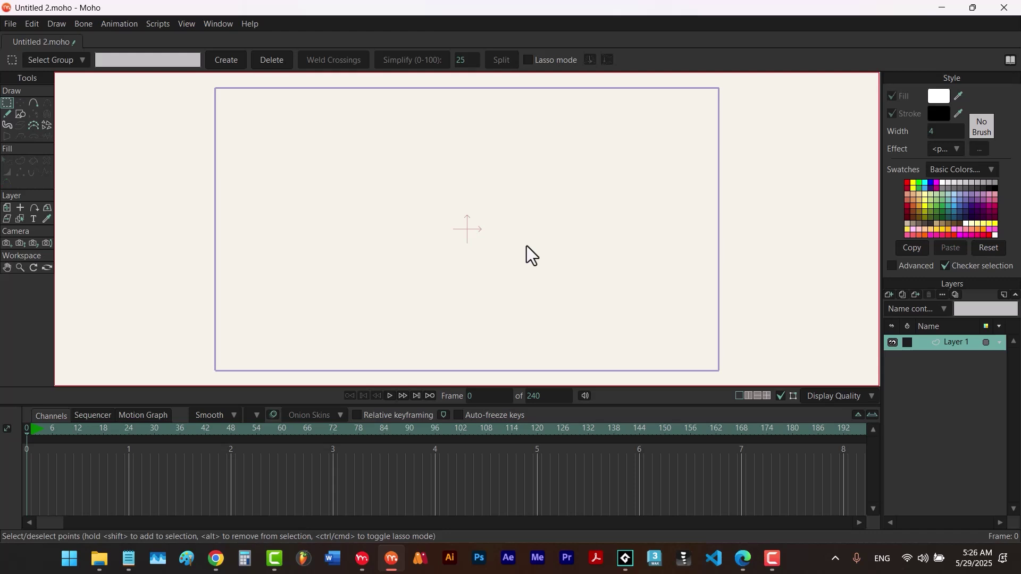
- Draw a white circle with a black outline near the centre of the canvas and add a new vector layer above it
{"action": "key", "text": "e"}
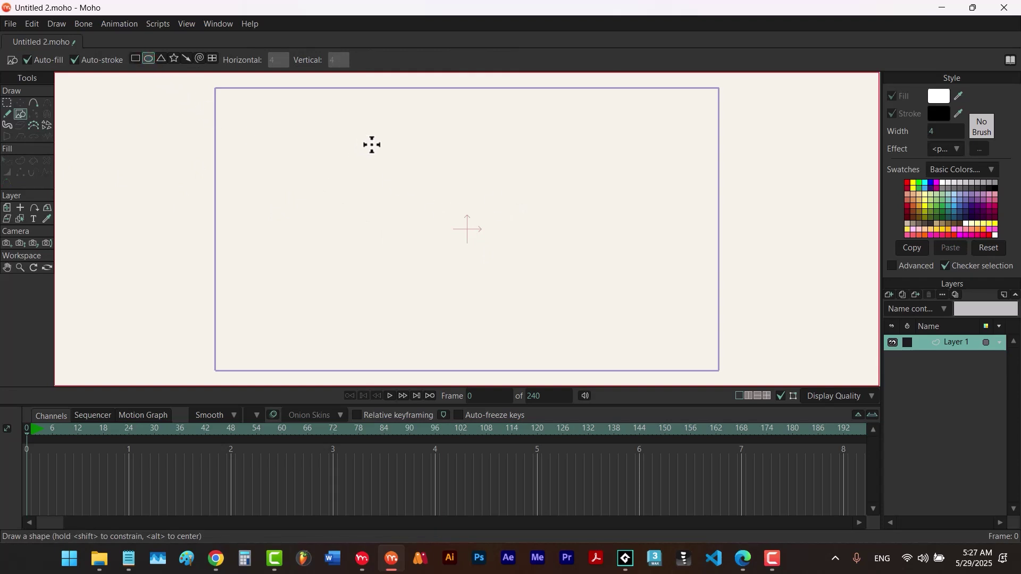
{"action": "mouse_move", "coordinate": [371, 144]}
{"action": "left_mouse_down"}
{"action": "mouse_move", "coordinate": [558, 308]}
{"action": "mouse_move", "coordinate": [554, 321]}
{"action": "left_mouse_up"}
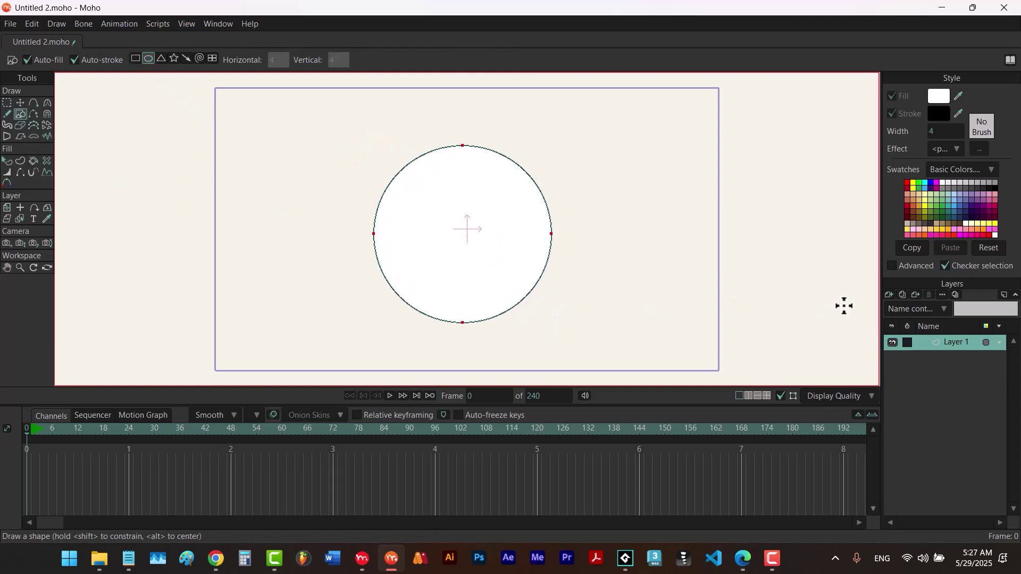
{"action": "left_click", "coordinate": [889, 294]}
{"action": "left_click", "coordinate": [887, 304]}
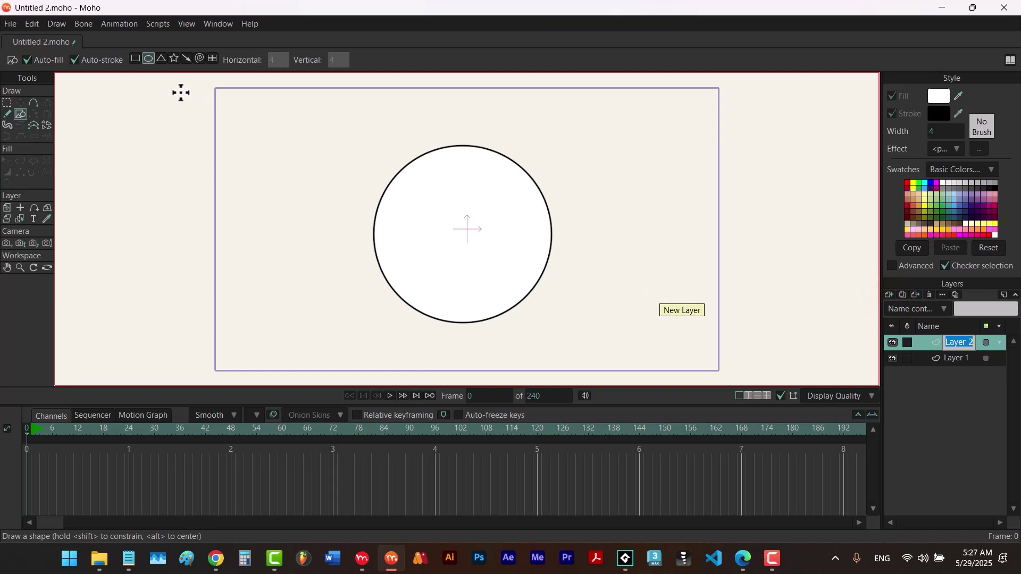
- Draw a red rectangle on Layer 2 that overlaps the circle and extends past its right side
{"action": "left_click", "coordinate": [135, 59]}
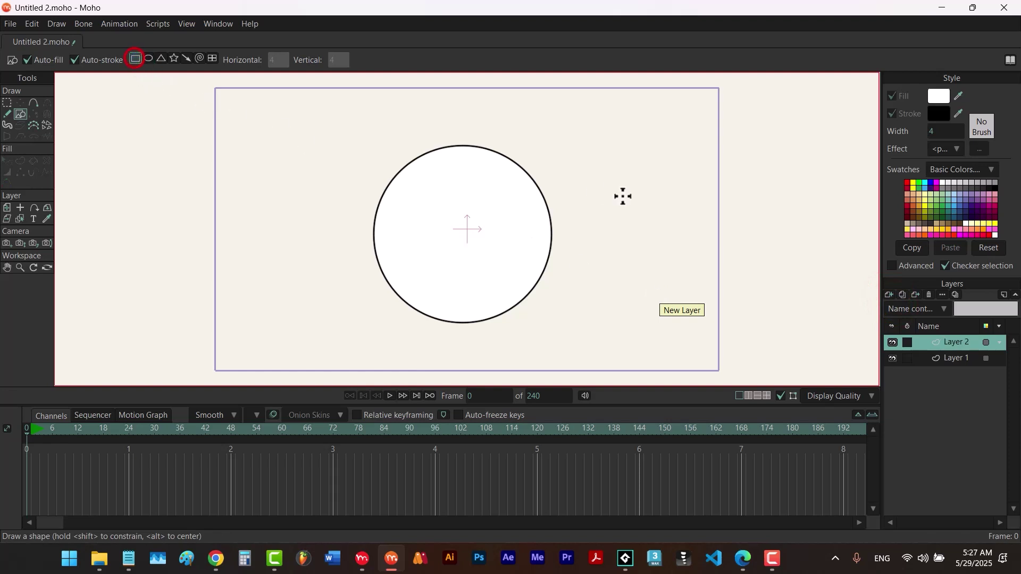
{"action": "left_click", "coordinate": [907, 184]}
{"action": "left_click_drag", "start_coordinate": [659, 180], "coordinate": [431, 279]}
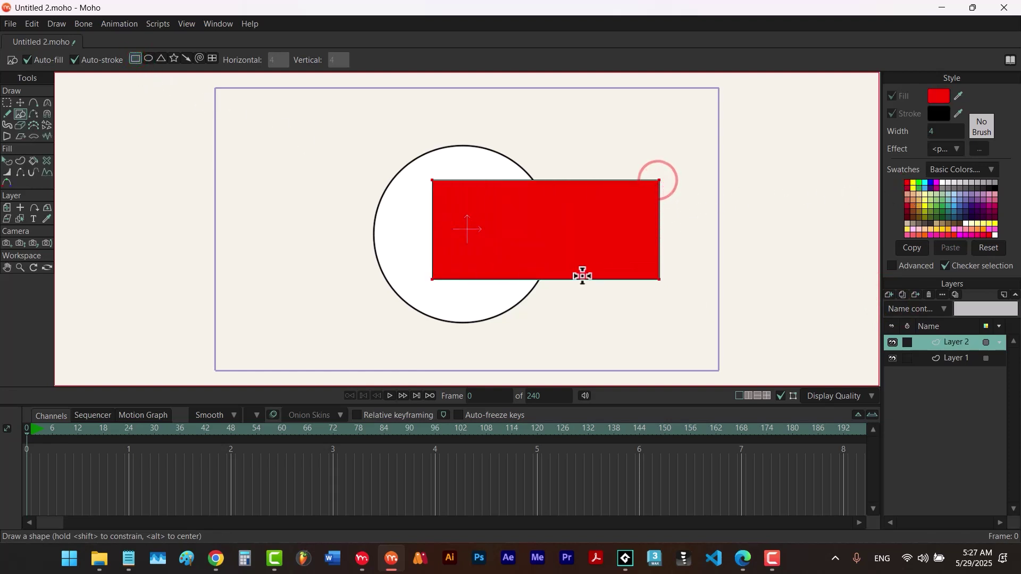
- Group Layer 1 and Layer 2 together and set the group's masking to Mask - Inside Bottom Layer
{"action": "left_click", "coordinate": [953, 358], "text": "ctrl"}
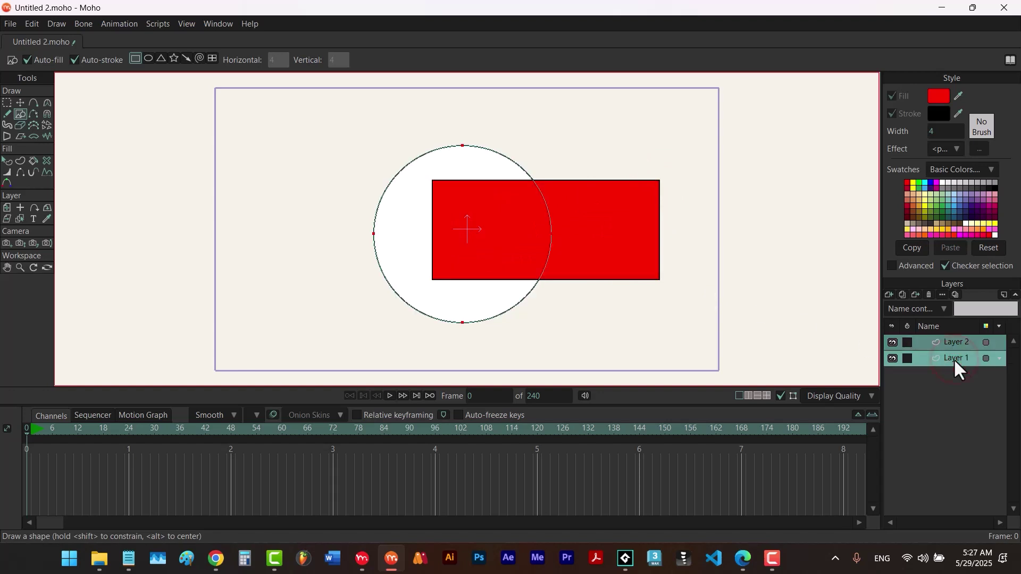
{"action": "right_click", "coordinate": [956, 367]}
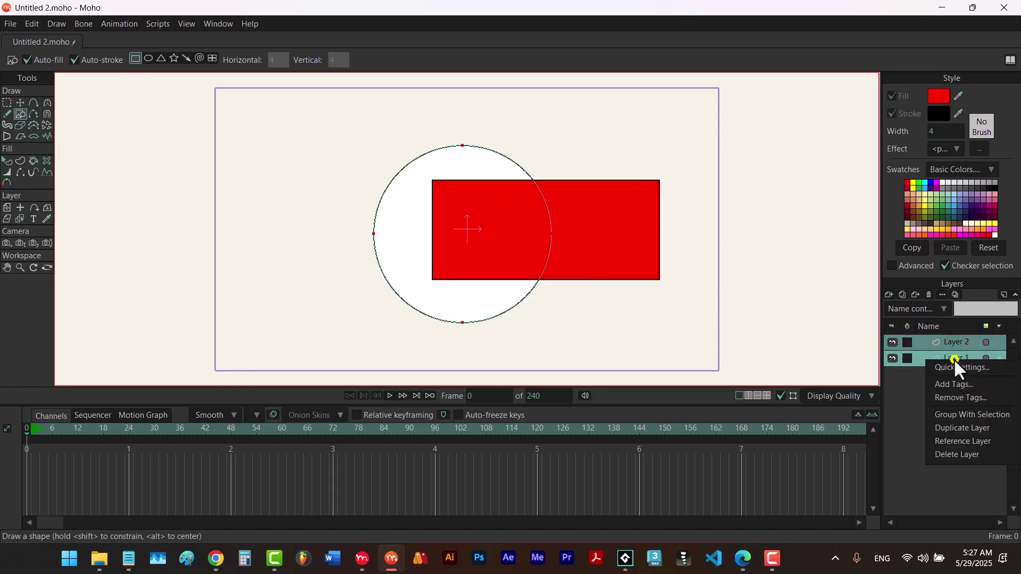
{"action": "left_click", "coordinate": [962, 417]}
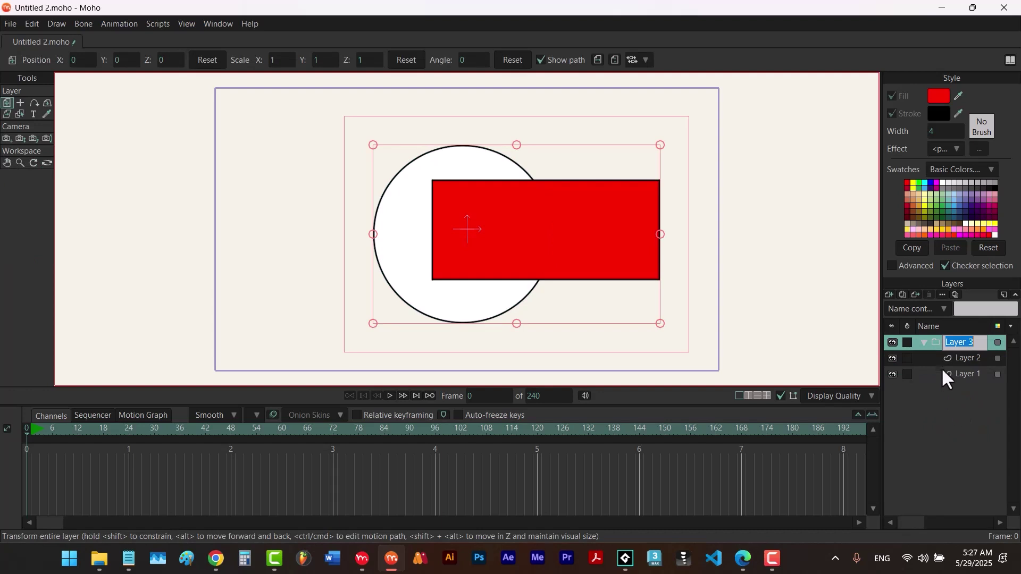
{"action": "right_click", "coordinate": [935, 344]}
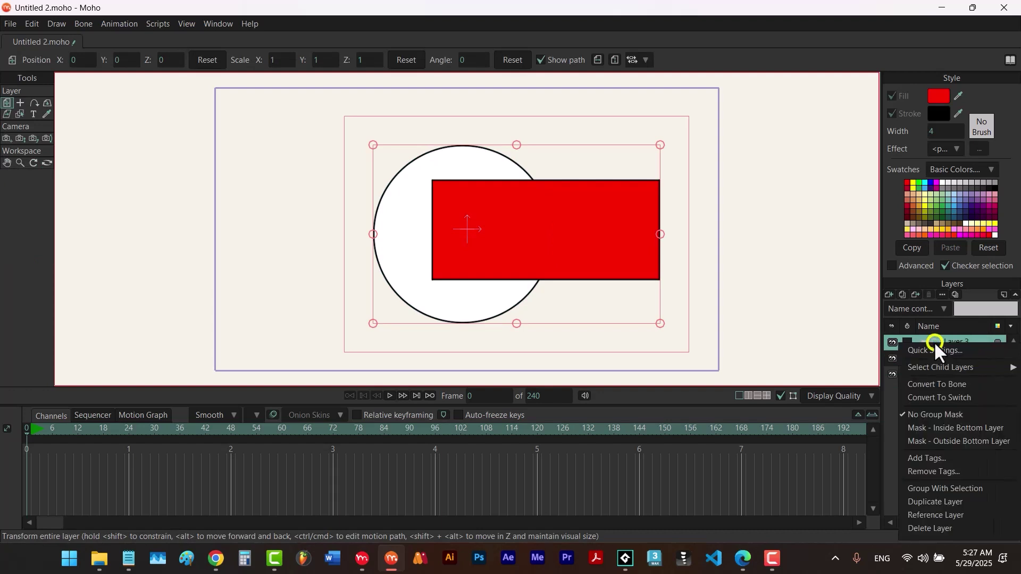
{"action": "left_click", "coordinate": [947, 429]}
- Move the circle slightly down and right, and move the rectangle left so its band spans the circle
{"action": "left_click", "coordinate": [955, 374]}
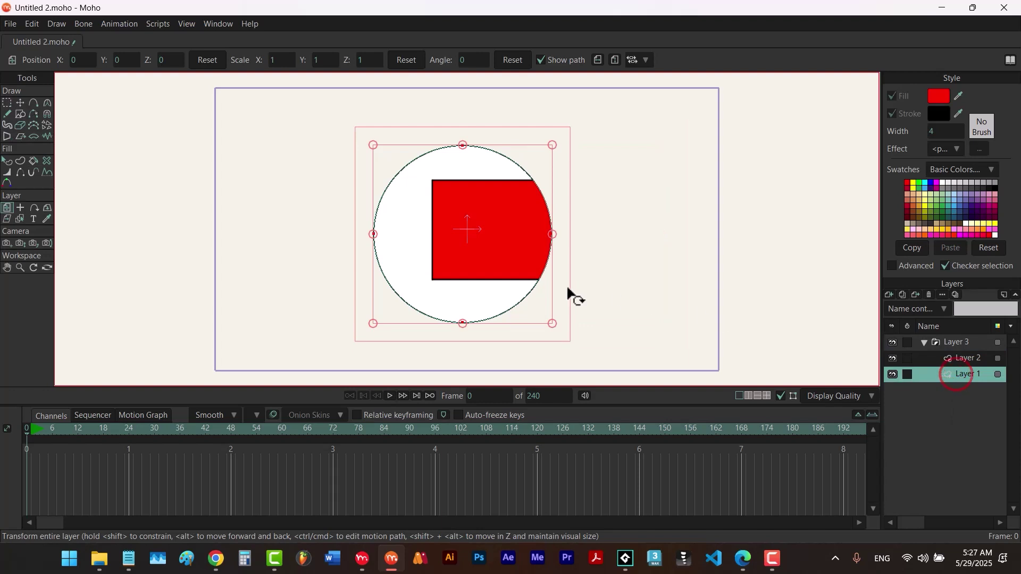
{"action": "left_click", "coordinate": [21, 104]}
{"action": "left_click_drag", "start_coordinate": [457, 242], "coordinate": [481, 263]}
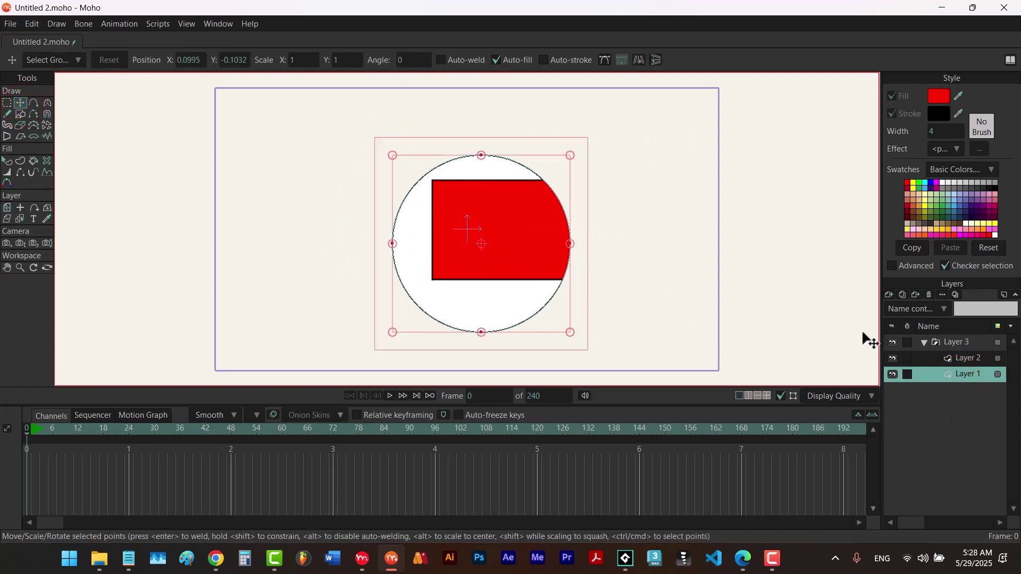
{"action": "left_click", "coordinate": [973, 358]}
{"action": "left_click_drag", "start_coordinate": [580, 249], "coordinate": [514, 257]}
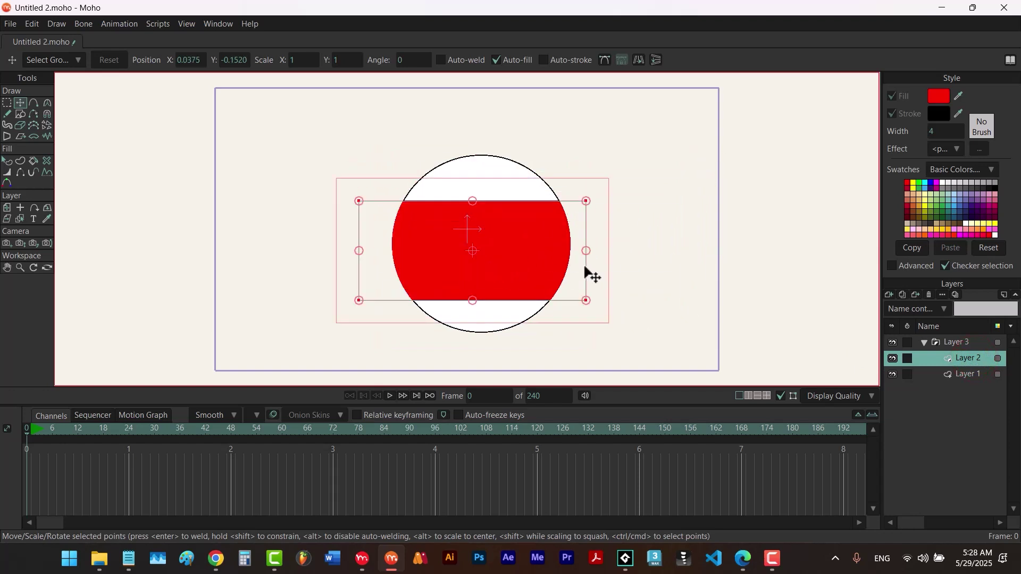
- Set Layer 1's masking to + Add to mask, but keep invisible, and move the circle slightly down and right
{"action": "right_click", "coordinate": [963, 375]}
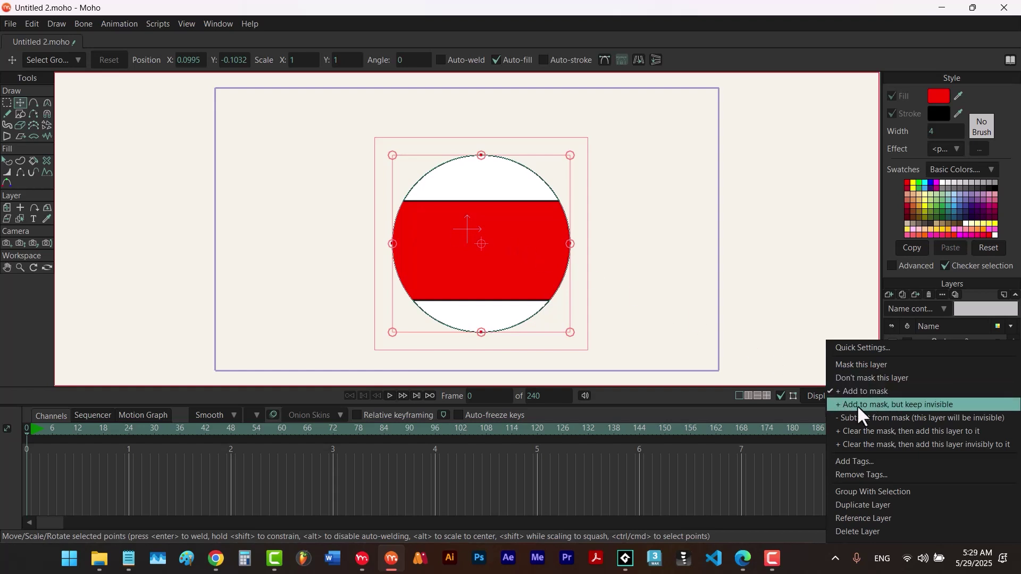
{"action": "left_click", "coordinate": [936, 405]}
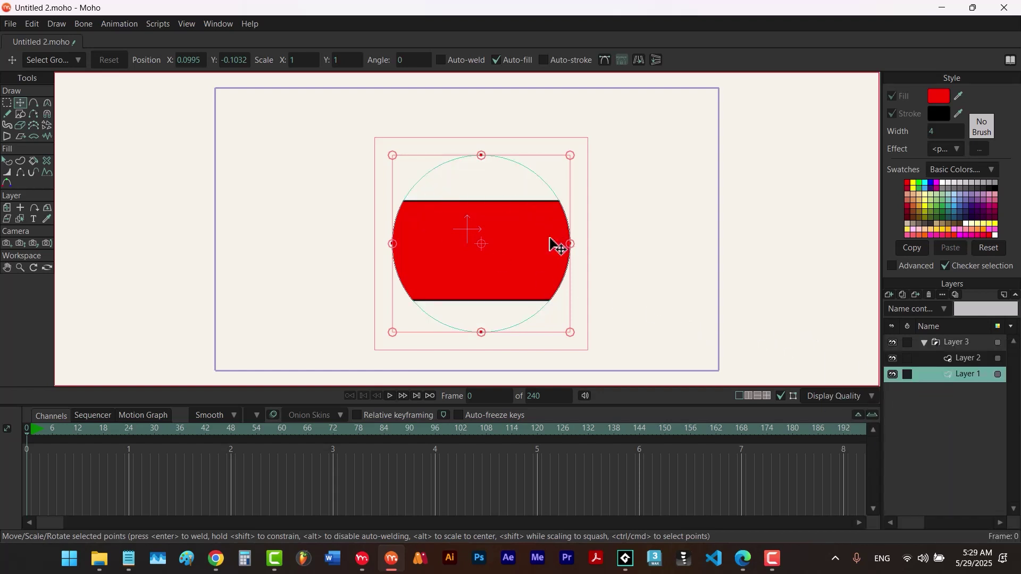
{"action": "mouse_move", "coordinate": [549, 238]}
{"action": "left_mouse_down"}
{"action": "mouse_move", "coordinate": [455, 266]}
{"action": "mouse_move", "coordinate": [633, 247]}
{"action": "mouse_move", "coordinate": [540, 243]}
{"action": "mouse_move", "coordinate": [562, 250]}
{"action": "left_mouse_up"}
- Set Layer 1's masking back to + Add to mask
{"action": "right_click", "coordinate": [959, 374]}
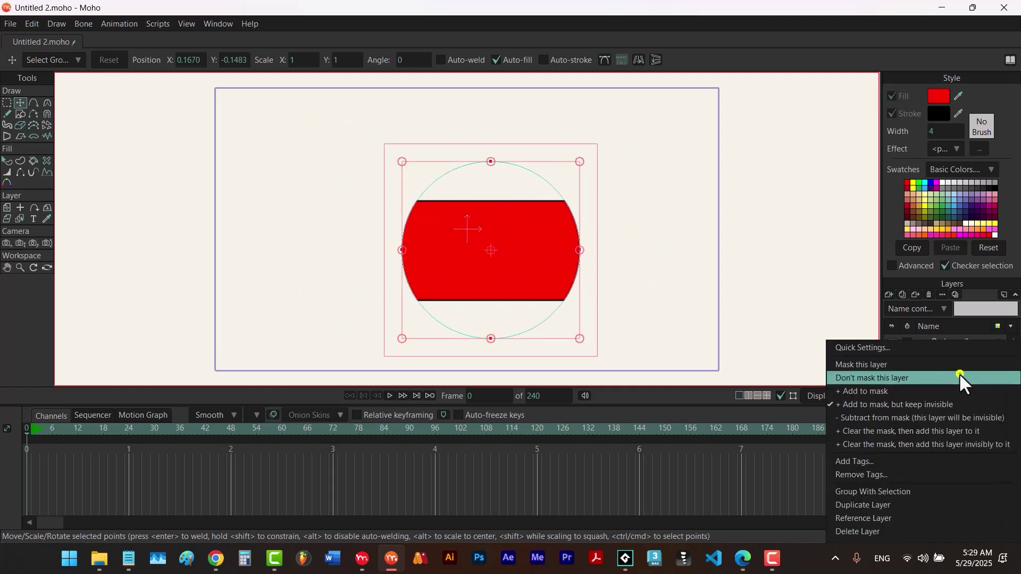
{"action": "left_click", "coordinate": [873, 391]}
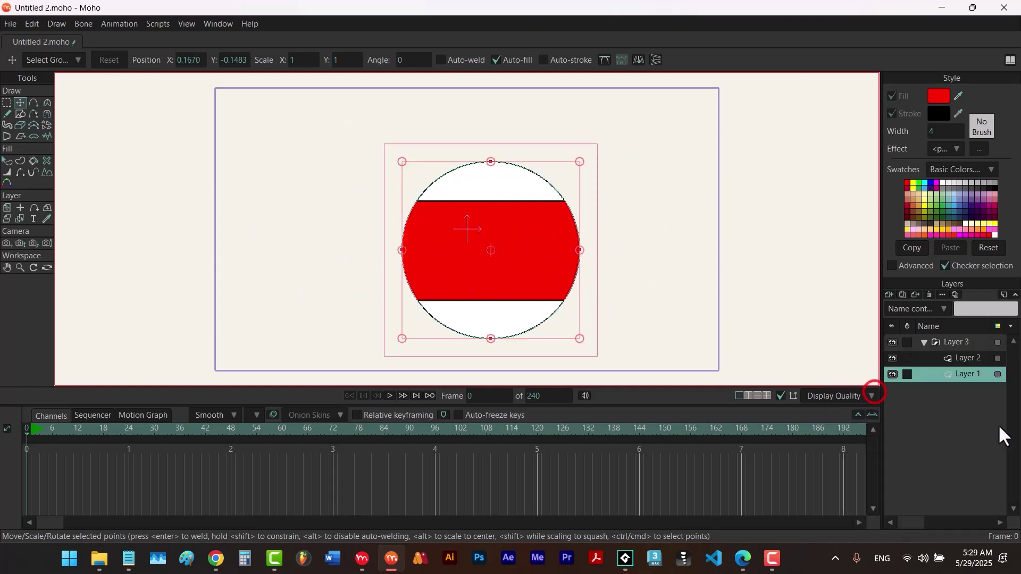
- Examine Layer 1's masking settings, including the Exclude strokes option, and close them without applying changes
{"action": "double_click", "coordinate": [969, 373]}
{"action": "left_click", "coordinate": [743, 105]}
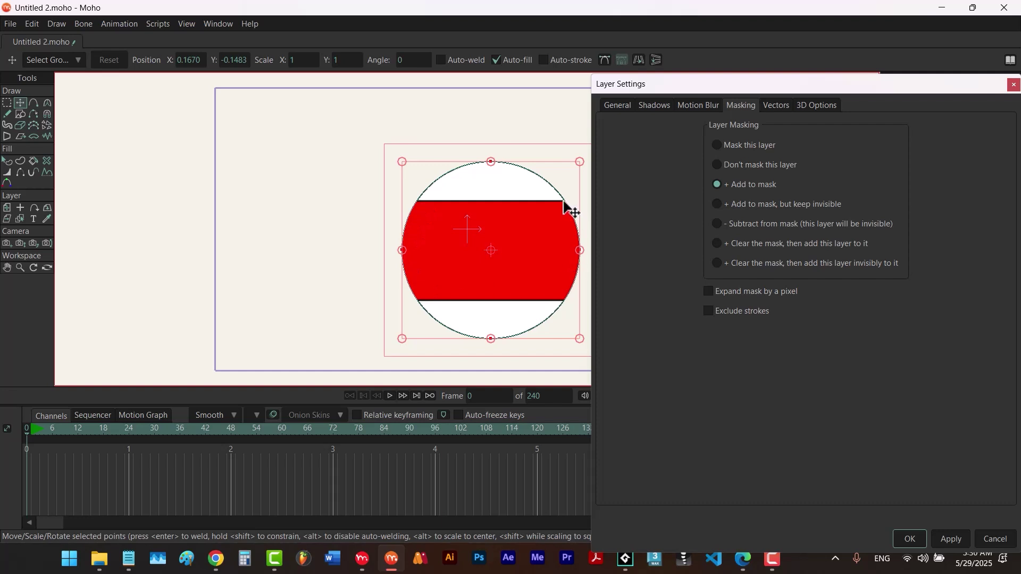
{"action": "mouse_move", "coordinate": [898, 85]}
{"action": "left_mouse_down"}
{"action": "mouse_move", "coordinate": [633, 101]}
{"action": "mouse_move", "coordinate": [847, 105]}
{"action": "mouse_move", "coordinate": [888, 94]}
{"action": "left_mouse_up"}
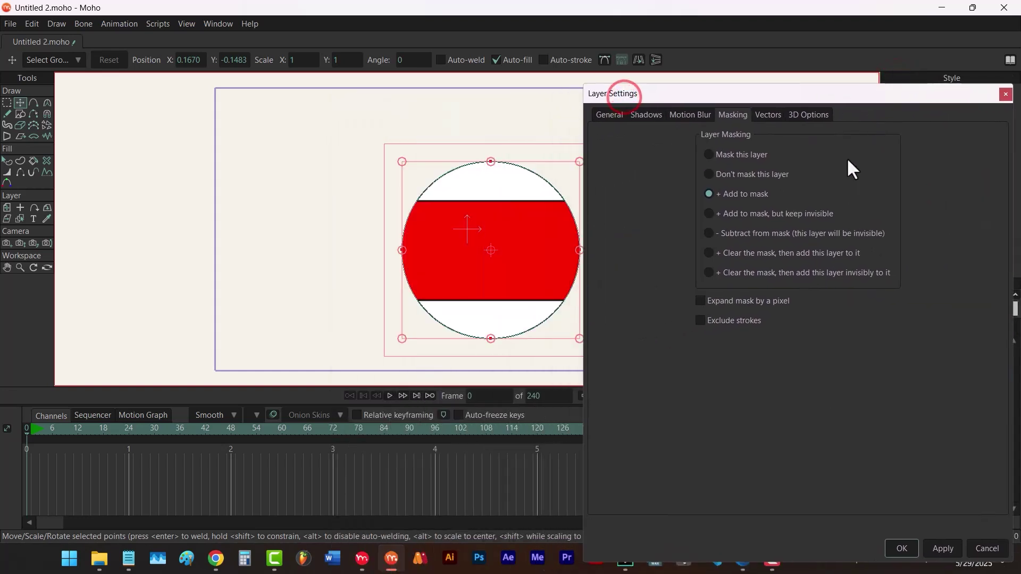
{"action": "left_click", "coordinate": [702, 320]}
{"action": "left_click", "coordinate": [982, 548]}
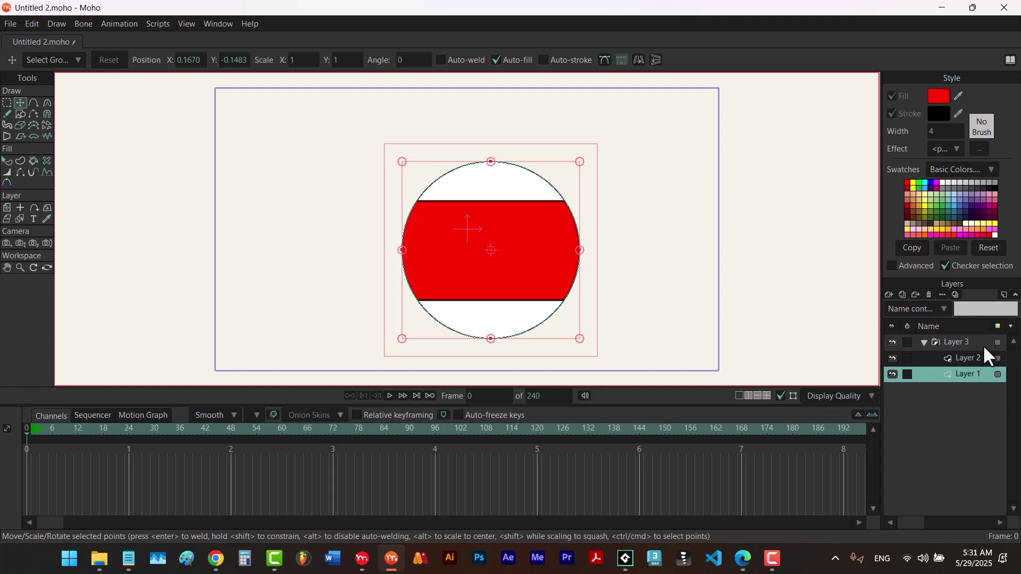
- Switch to the Stitch.moho project window and look over the available new layer types
{"action": "left_click", "coordinate": [367, 562]}
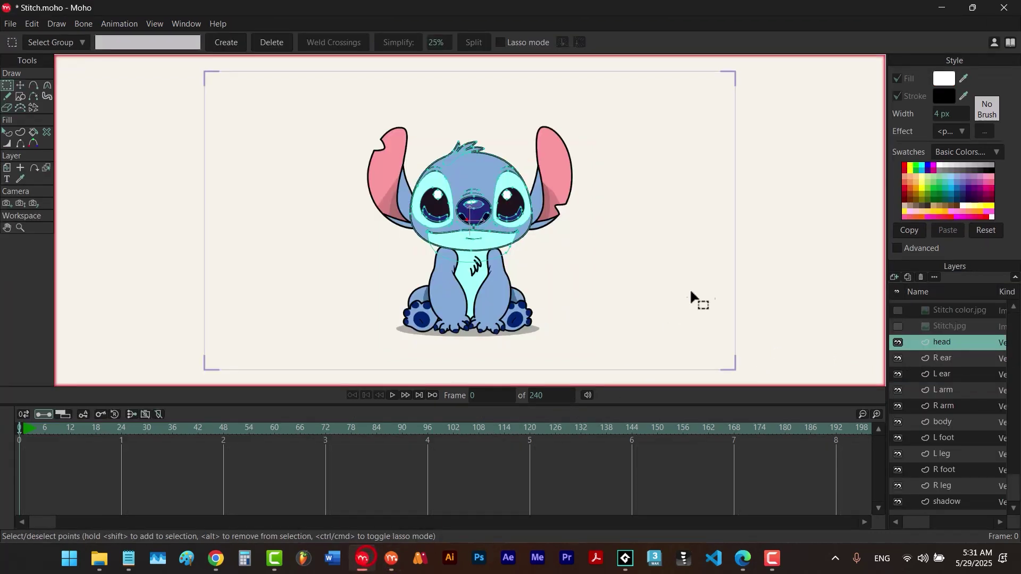
{"action": "left_click", "coordinate": [894, 276]}
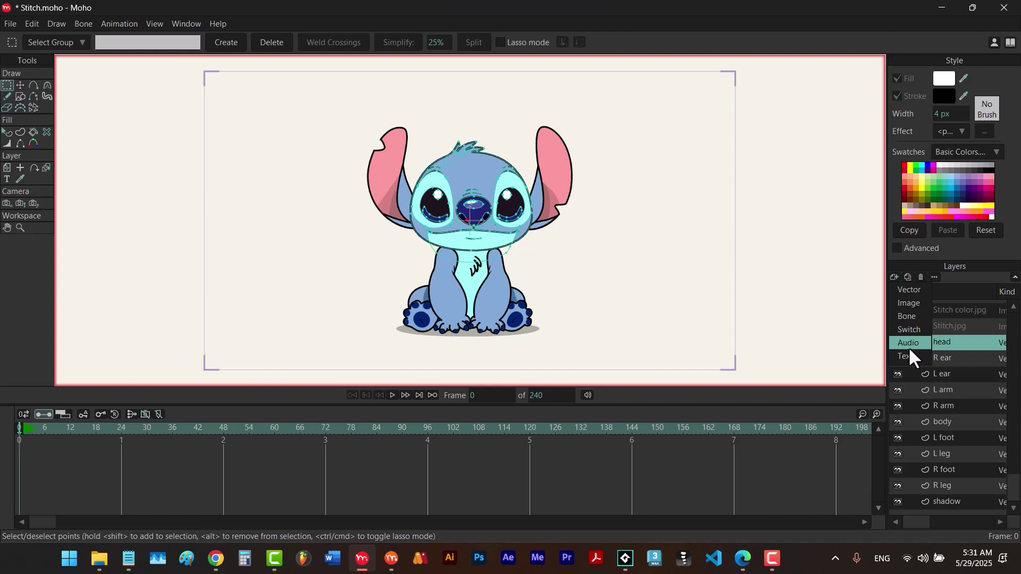
{"action": "left_click", "coordinate": [943, 291]}
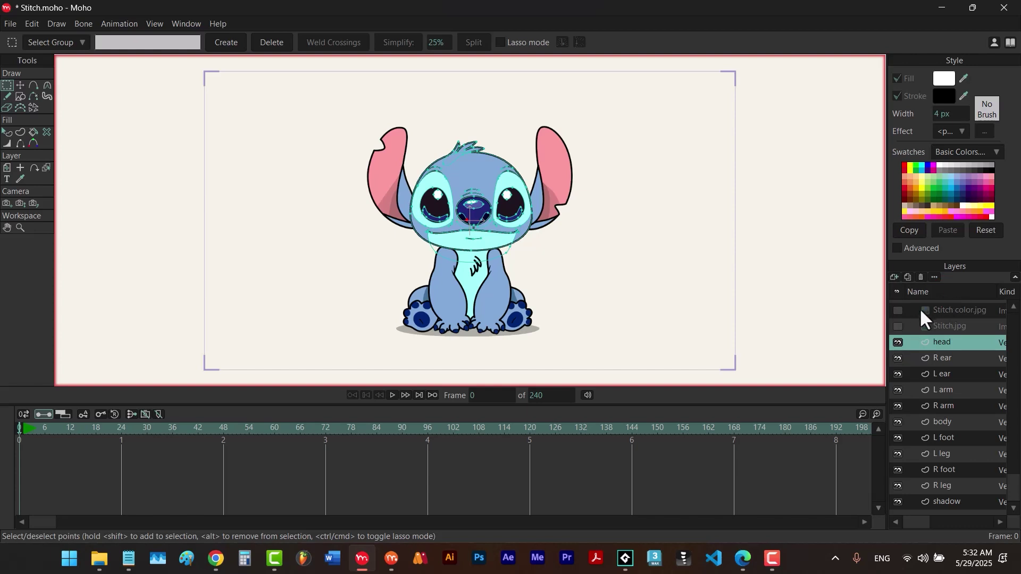
- Show the Stitch.jpg reference image to examine the shading on the body, and hide it again
{"action": "left_click", "coordinate": [897, 326]}
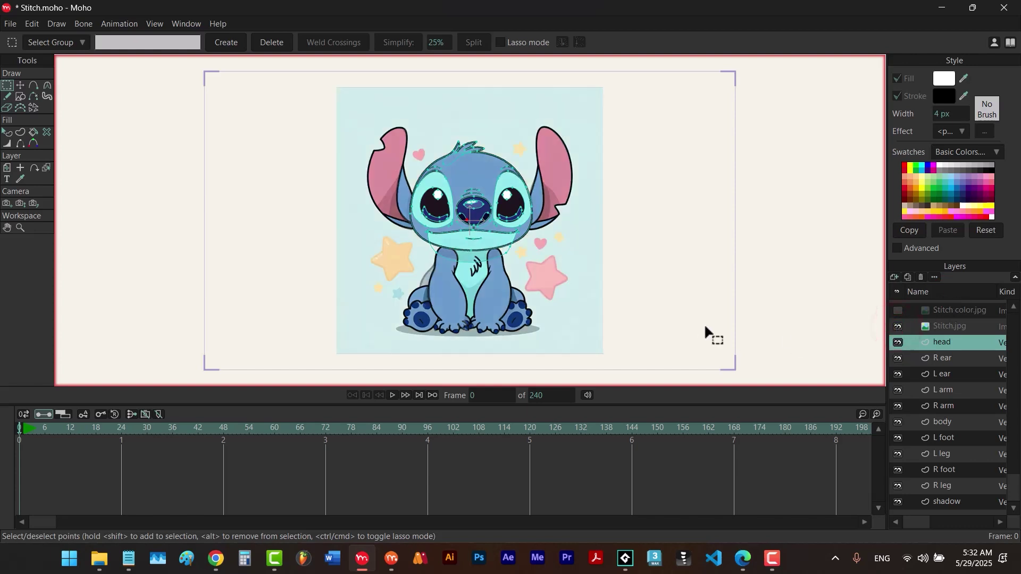
{"action": "scroll", "coordinate": [502, 278], "scroll_direction": "up", "scroll_amount": 2}
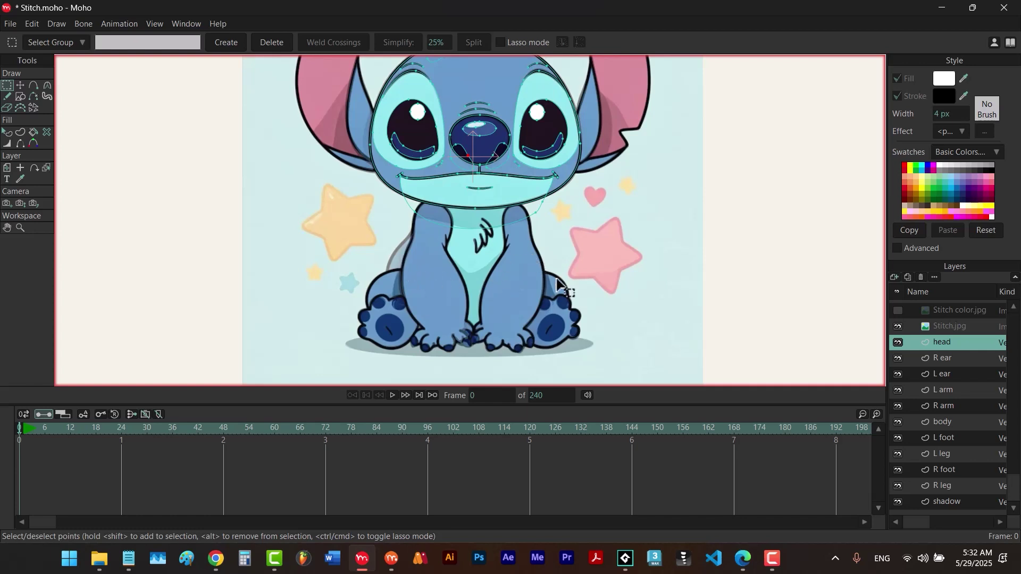
{"action": "left_click", "coordinate": [898, 326]}
- Add a Bone layer named body above the body vector layer and nest that vector layer inside it
{"action": "left_click", "coordinate": [945, 434]}
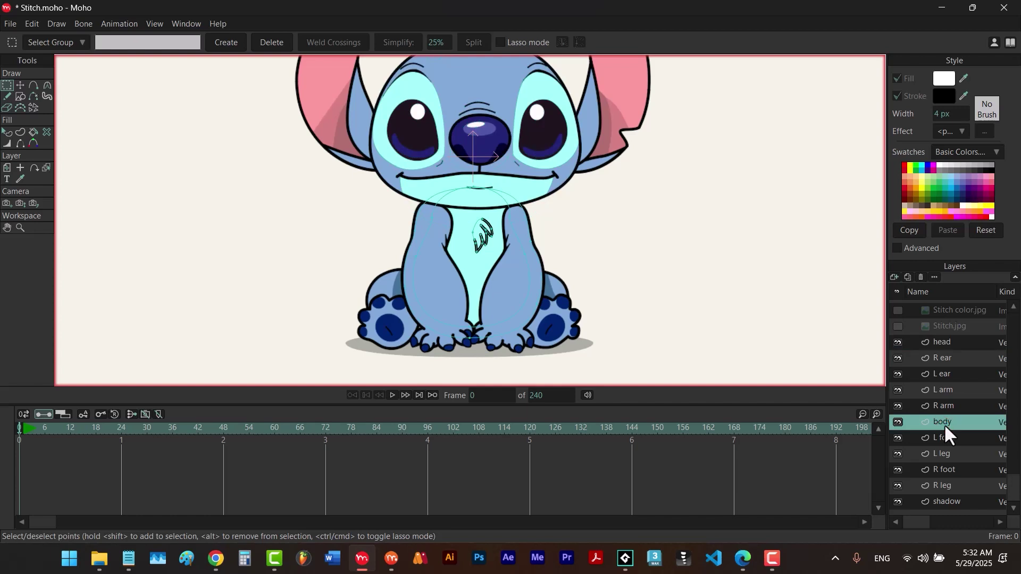
{"action": "left_click", "coordinate": [894, 277]}
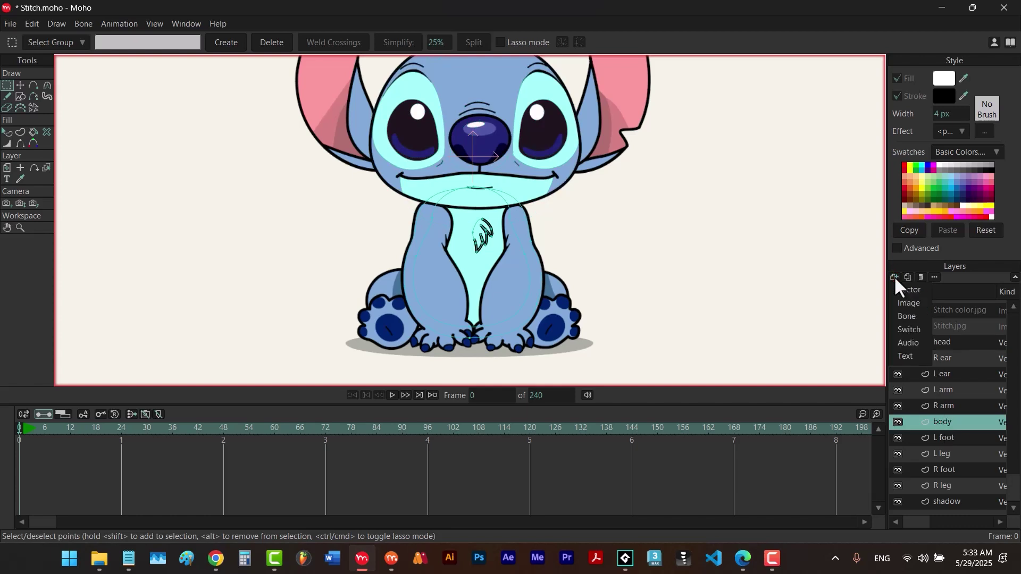
{"action": "left_click", "coordinate": [905, 316]}
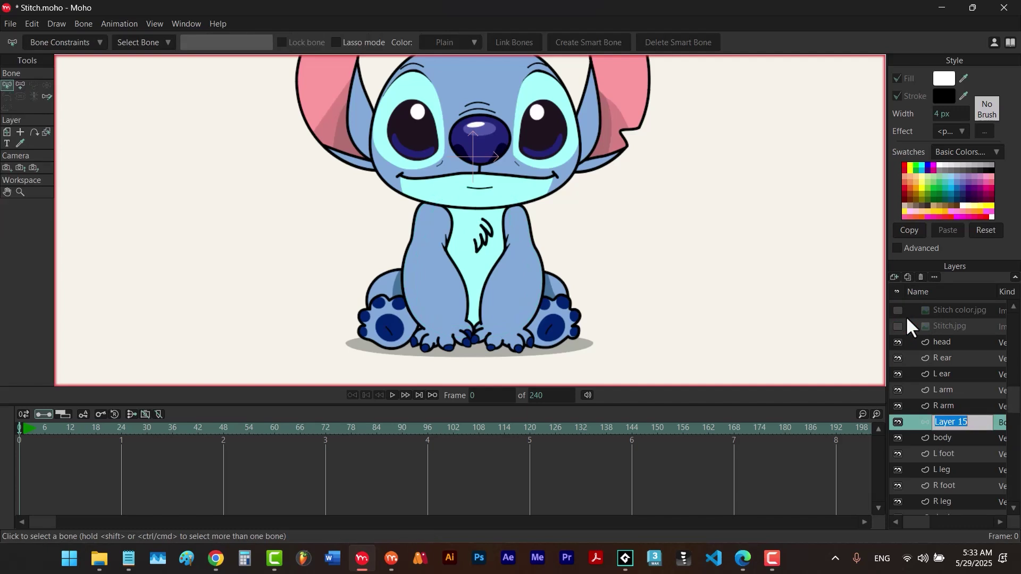
{"action": "type", "text": "body"}
{"action": "key", "text": "Return"}
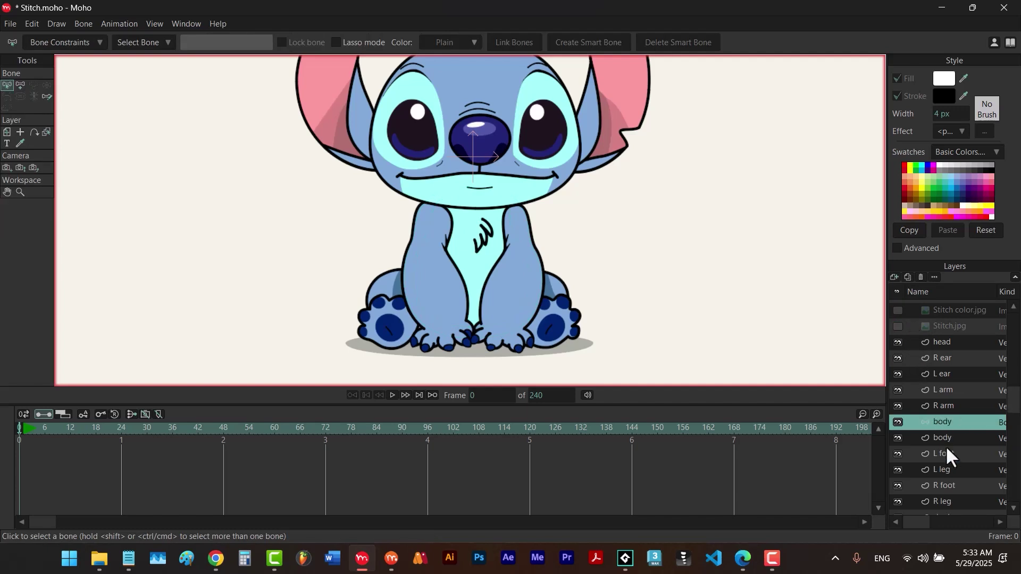
{"action": "left_click_drag", "start_coordinate": [945, 439], "coordinate": [952, 429]}
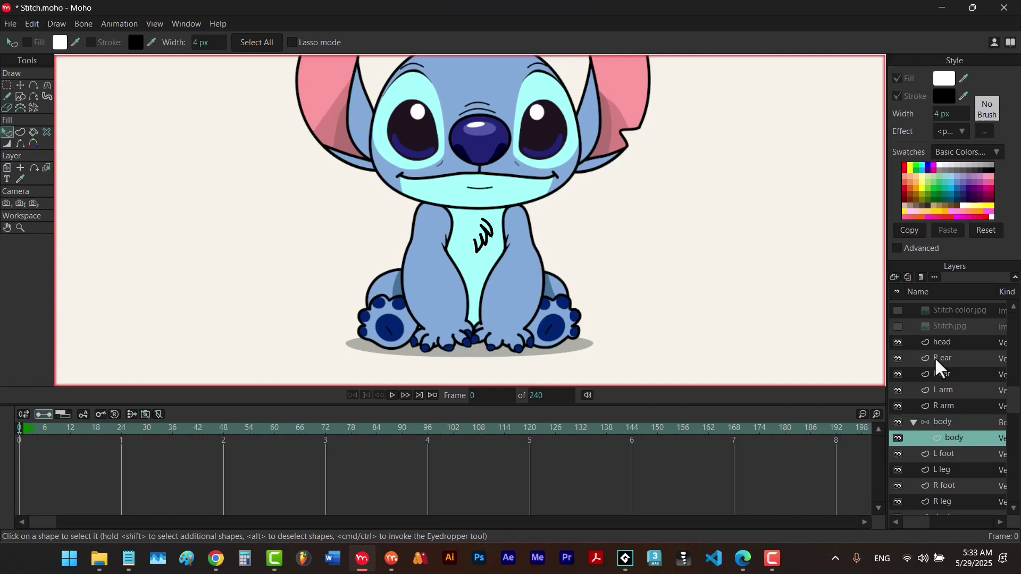
- Add a vector layer named shading above the body drawing inside the body bone layer
{"action": "left_click", "coordinate": [894, 276]}
{"action": "left_click", "coordinate": [898, 286]}
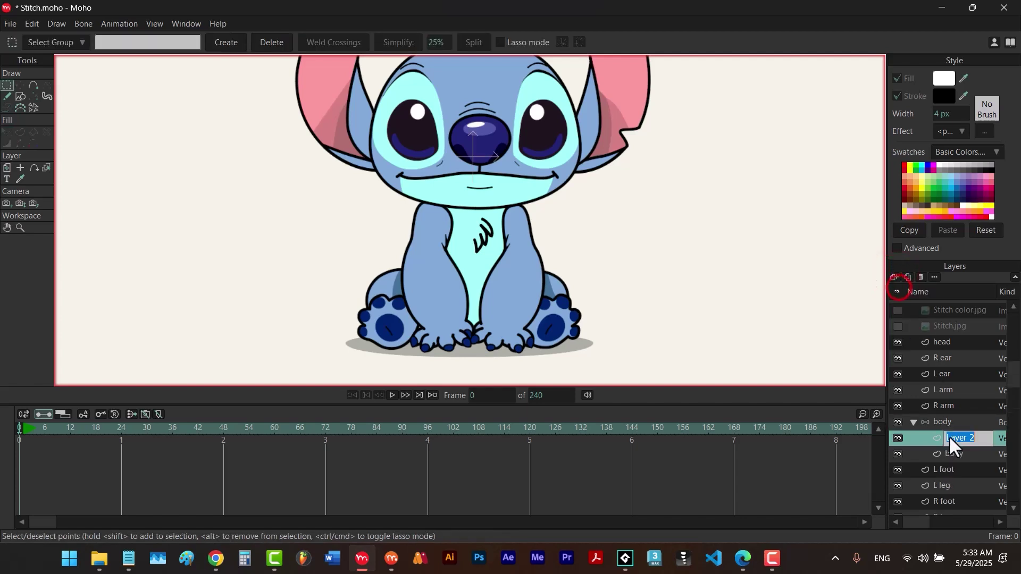
{"action": "double_click", "coordinate": [951, 438]}
{"action": "type", "text": "shading"}
{"action": "key", "text": "Return"}
- Show the Stitch.jpg reference image and draw a wide white oval across the lower body on the shading layer
{"action": "left_click", "coordinate": [897, 326]}
{"action": "key", "text": "r"}
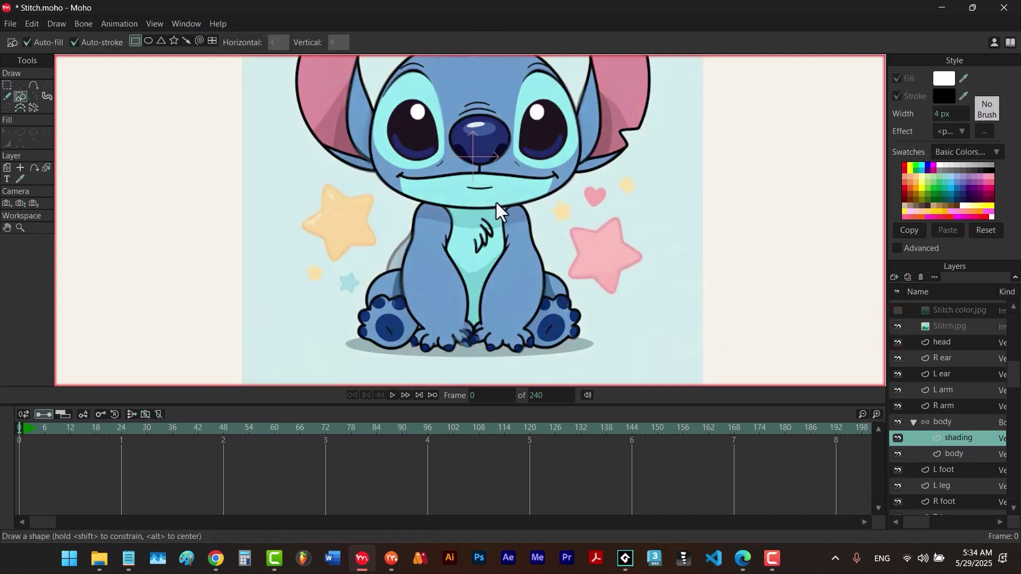
{"action": "mouse_move", "coordinate": [556, 246]}
{"action": "left_mouse_down"}
{"action": "mouse_move", "coordinate": [409, 342]}
{"action": "mouse_move", "coordinate": [376, 351]}
{"action": "left_mouse_up"}
- Move the oval's left and right side points up near the level of its top point to flatten the upper edge
{"action": "key", "text": "t"}
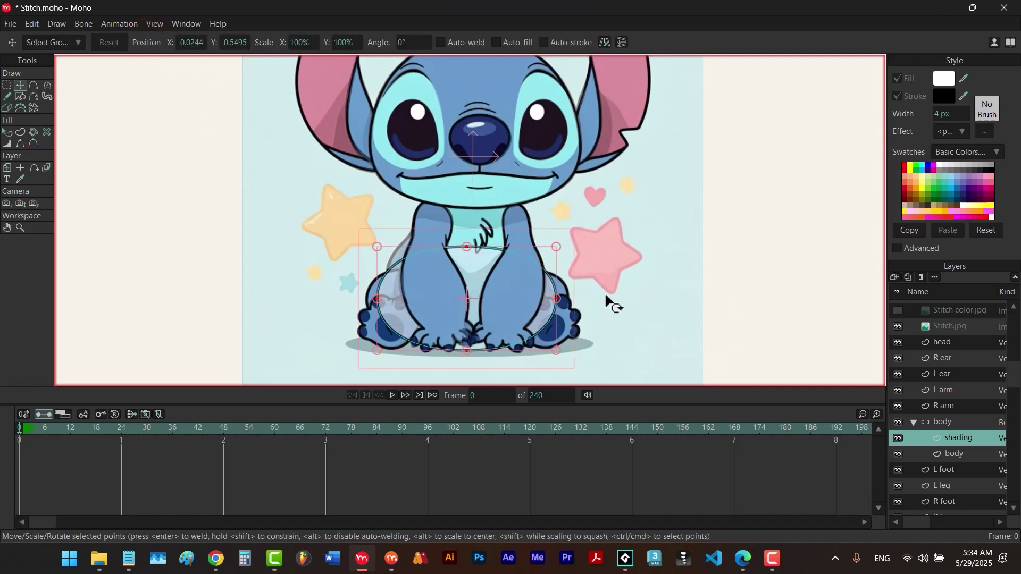
{"action": "mouse_move", "coordinate": [619, 286]}
{"action": "left_mouse_down"}
{"action": "mouse_move", "coordinate": [485, 309]}
{"action": "mouse_move", "coordinate": [355, 309]}
{"action": "left_mouse_up"}
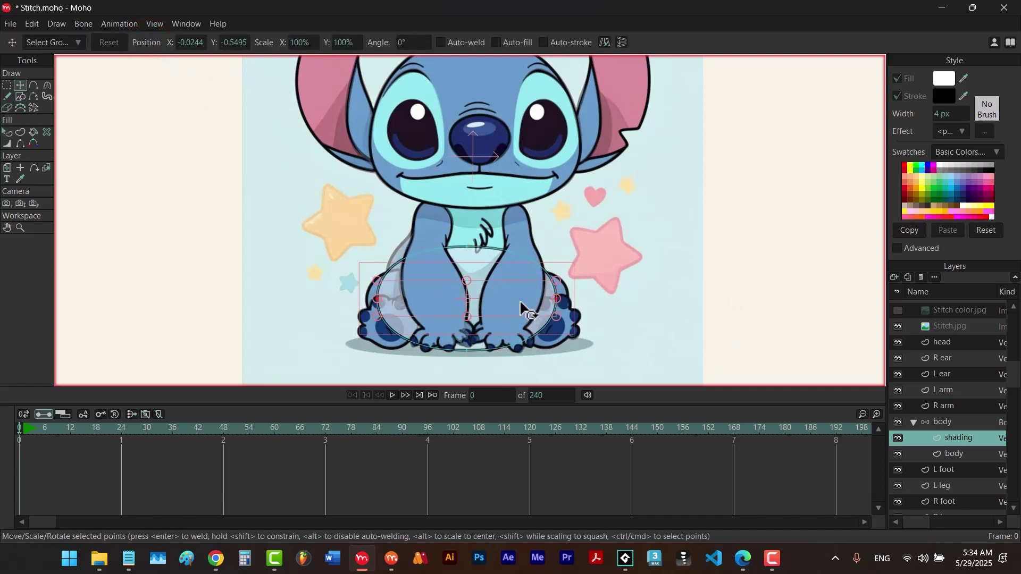
{"action": "left_click_drag", "start_coordinate": [520, 302], "coordinate": [521, 270]}
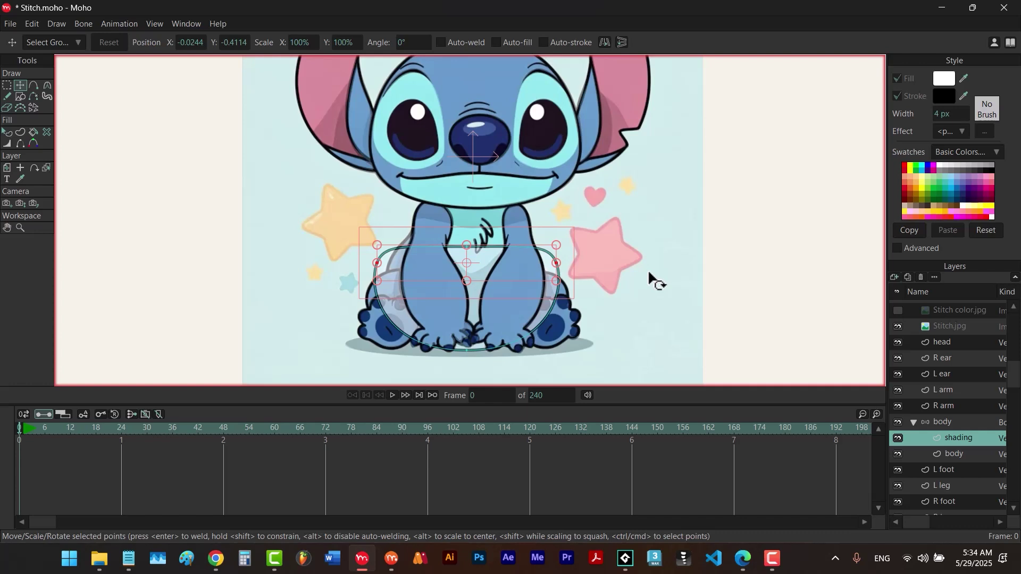
{"action": "left_click", "coordinate": [649, 273]}
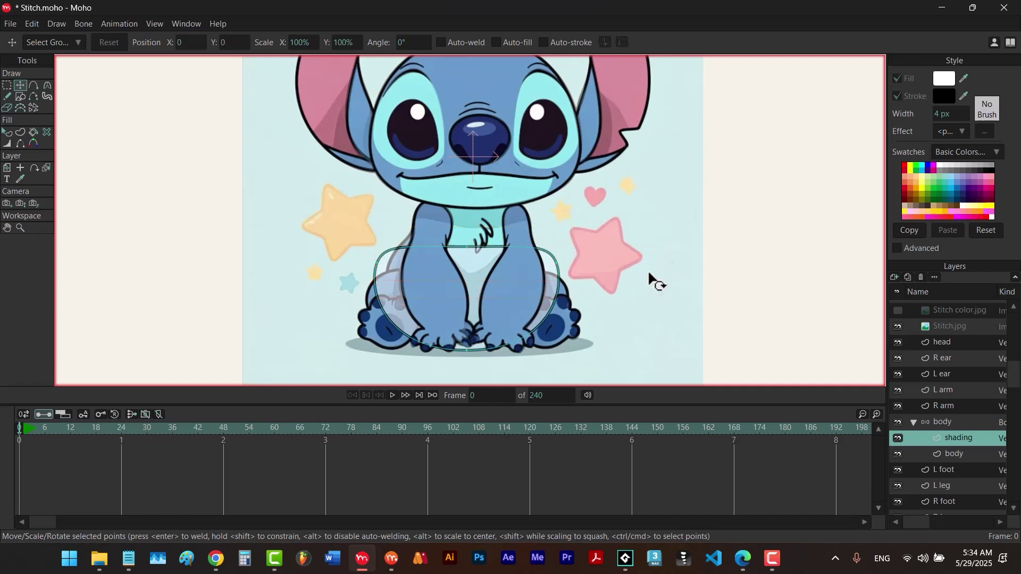
- Reshape the shading outline by lowering its top middle point to the chest patch's lower edge and moving both side points inward and up behind the arms
{"action": "left_click_drag", "start_coordinate": [467, 245], "coordinate": [472, 272]}
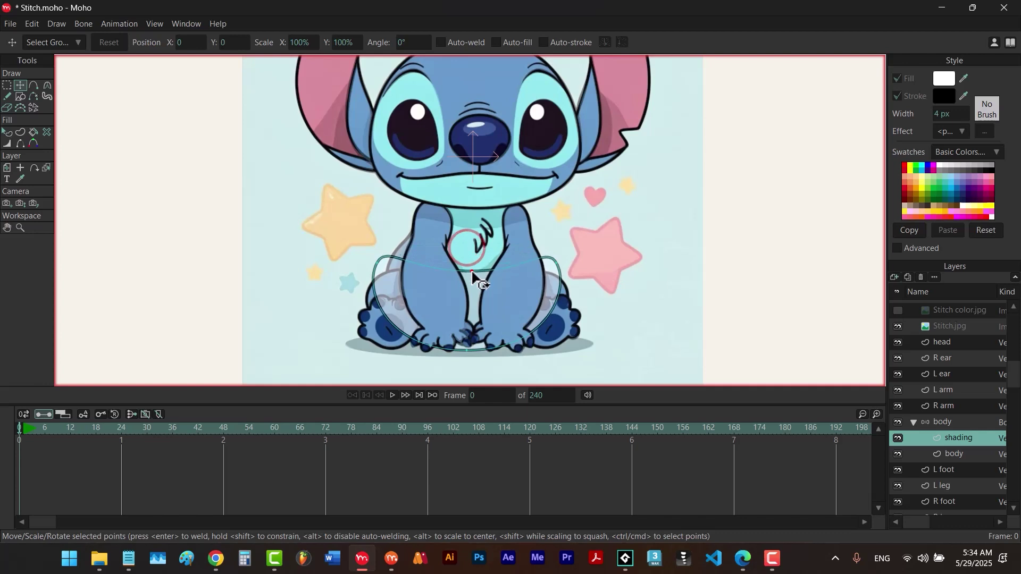
{"action": "left_click_drag", "start_coordinate": [557, 261], "coordinate": [532, 240]}
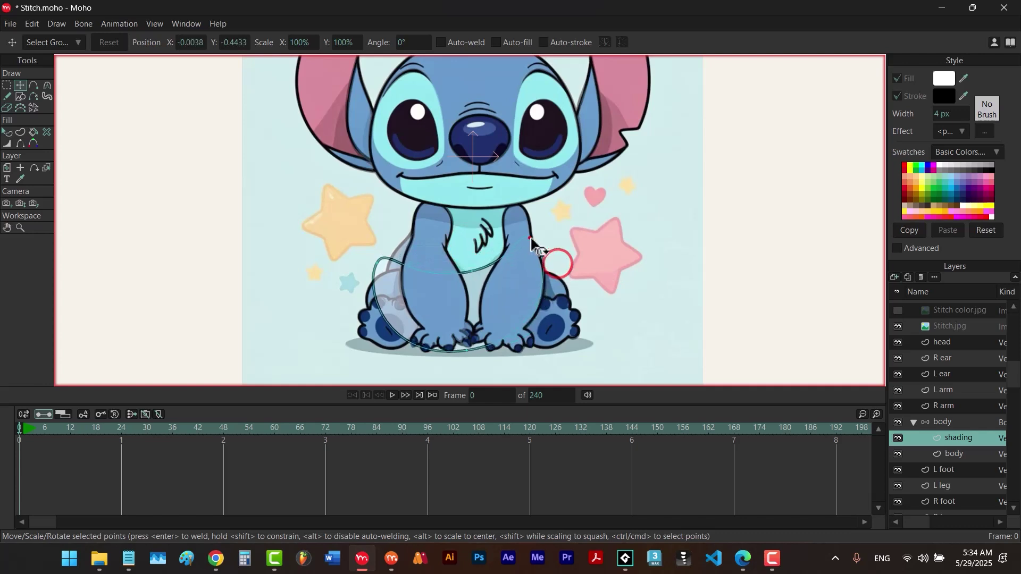
{"action": "left_click_drag", "start_coordinate": [376, 254], "coordinate": [414, 224]}
{"action": "left_click", "coordinate": [527, 238]}
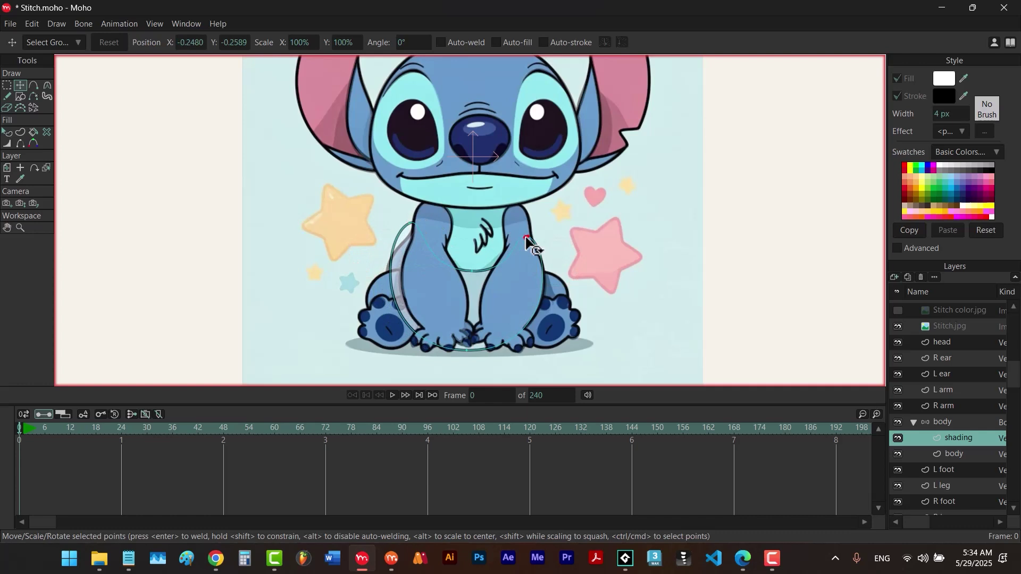
{"action": "left_click_drag", "start_coordinate": [526, 238], "coordinate": [515, 230]}
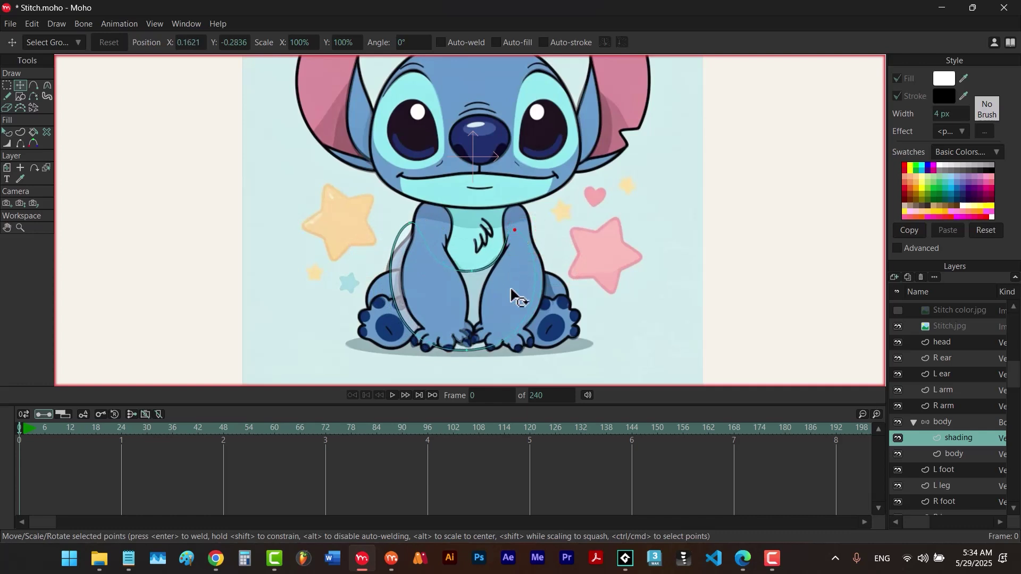
- Select the white shading shape and turn off its stroke
{"action": "key", "text": "q"}
{"action": "left_click", "coordinate": [482, 295]}
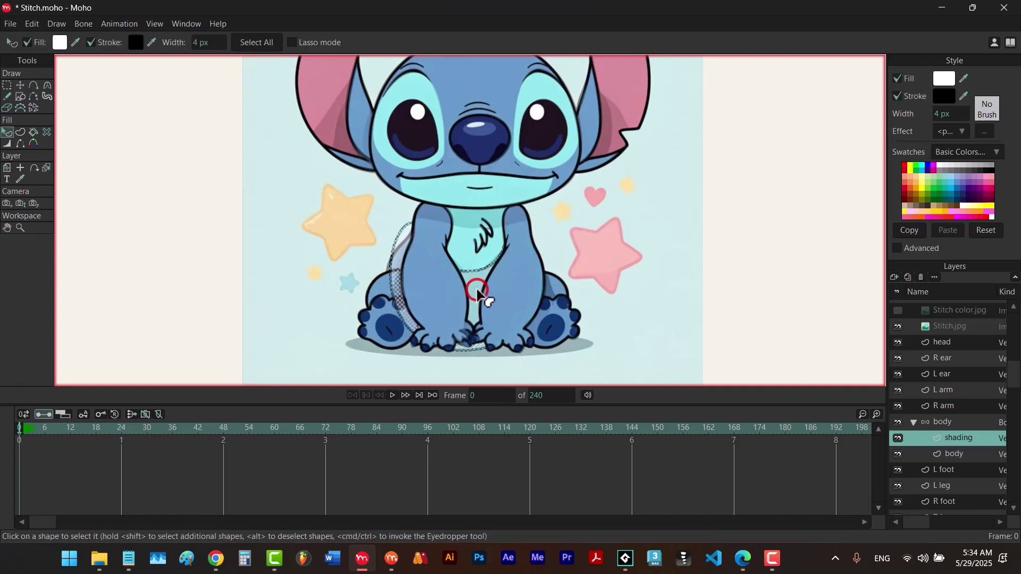
{"action": "left_click", "coordinate": [898, 97]}
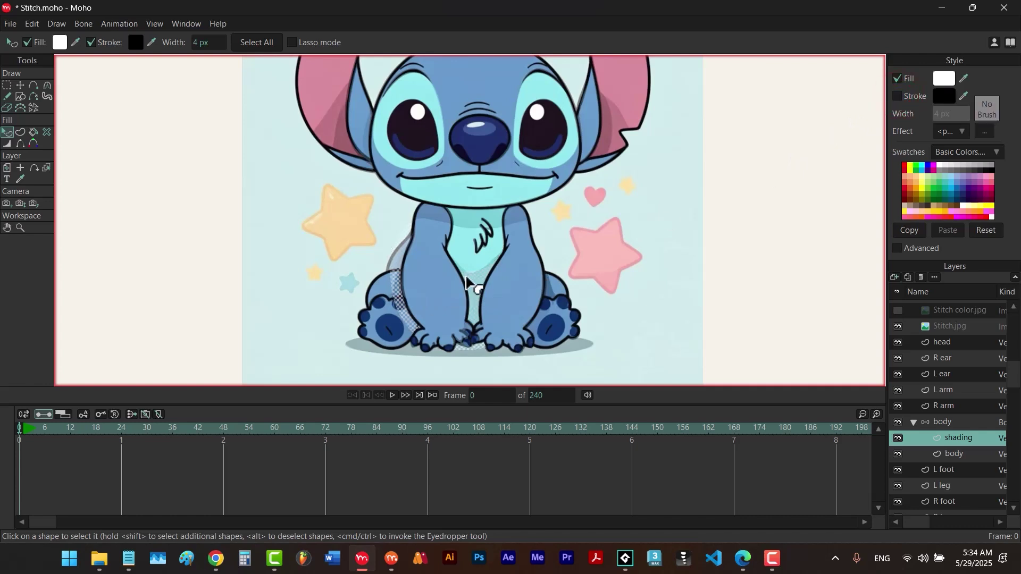
- Set the outline's lower chest point to a curvature of about 0.27 and adjust the two side points to follow the chest patch
{"action": "scroll", "coordinate": [465, 287], "scroll_direction": "up", "scroll_amount": 3}
{"action": "key", "text": "t"}
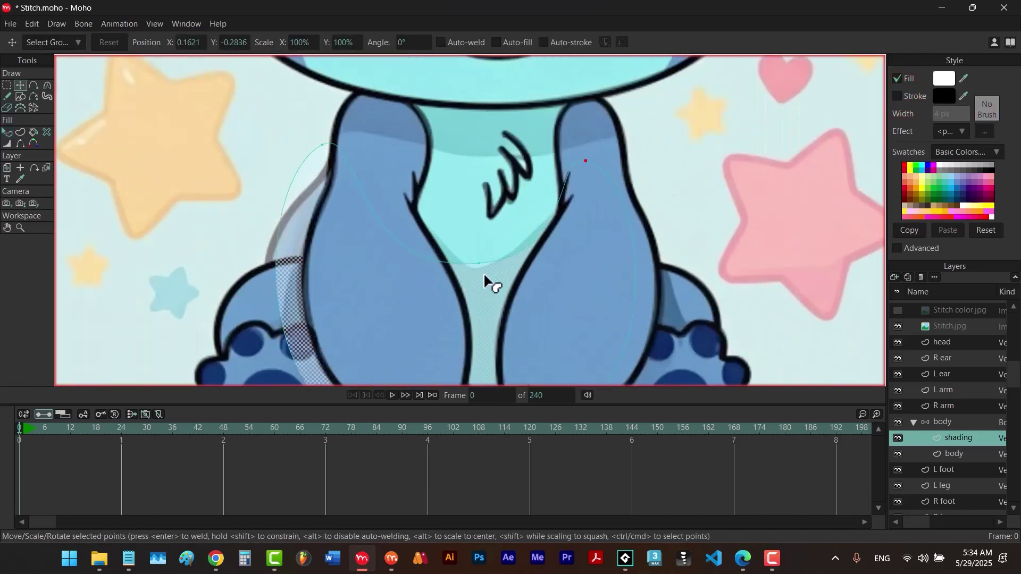
{"action": "key", "text": "c"}
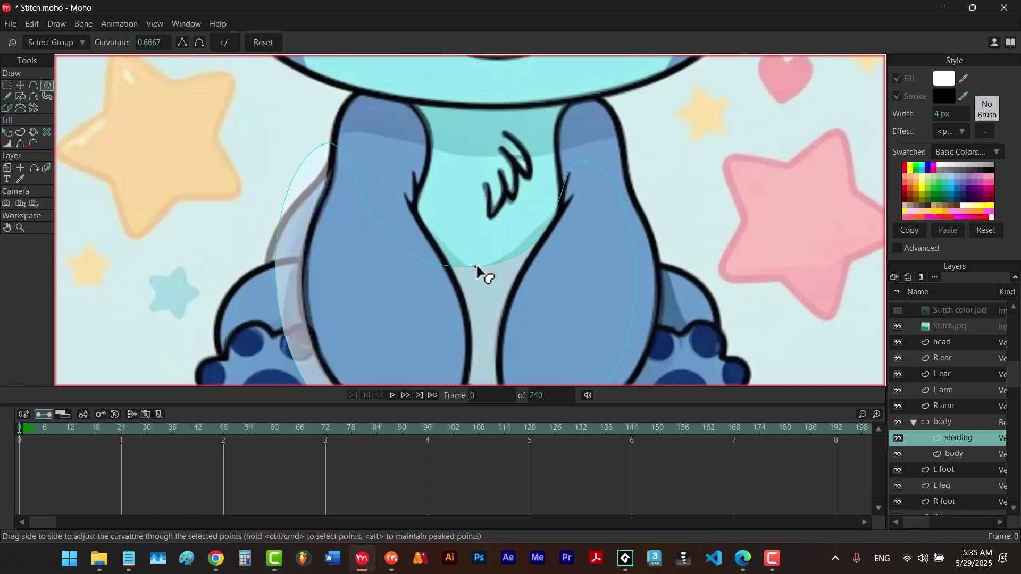
{"action": "left_click_drag", "start_coordinate": [477, 264], "coordinate": [169, 292]}
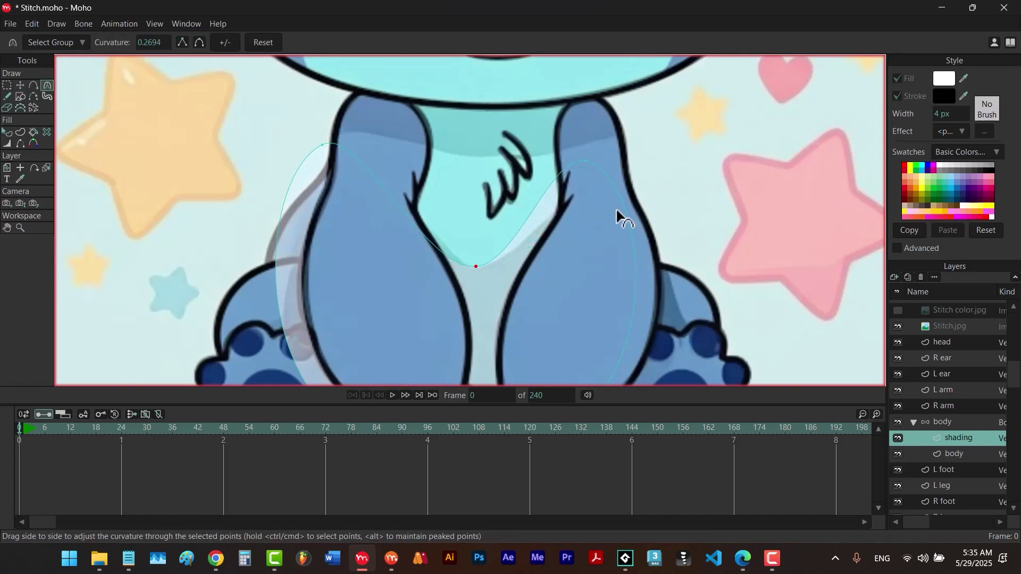
{"action": "key", "text": "t"}
{"action": "left_click_drag", "start_coordinate": [325, 146], "coordinate": [353, 133]}
{"action": "left_click_drag", "start_coordinate": [586, 160], "coordinate": [609, 186]}
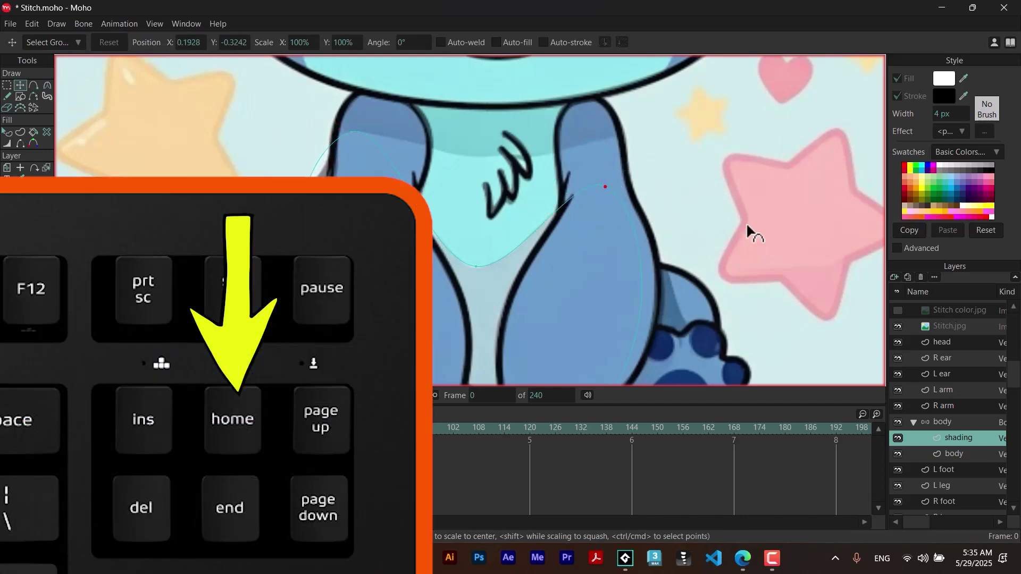
- Select the shading shape and change its fill to black
{"action": "key", "text": "Home"}
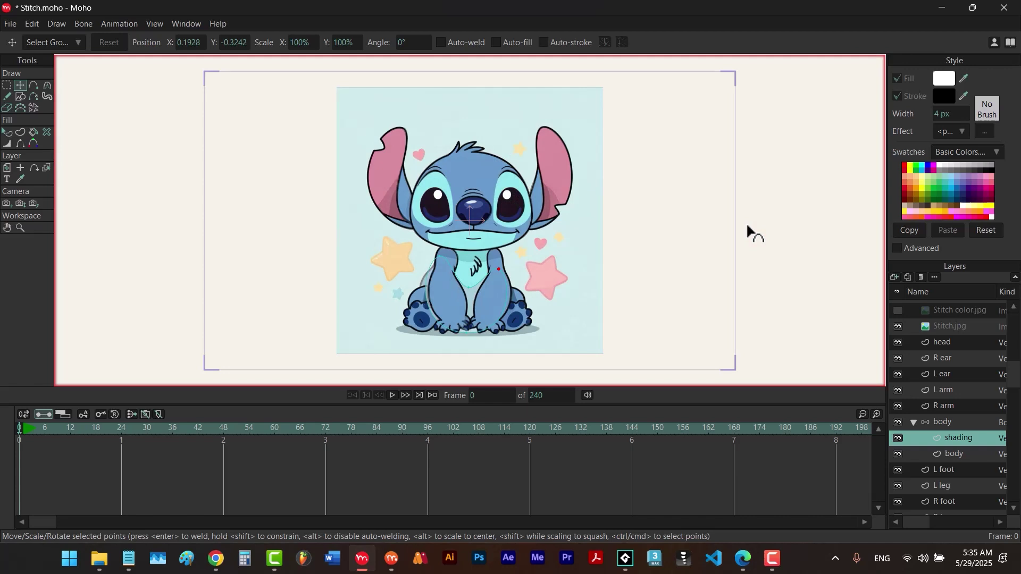
{"action": "key", "text": "q"}
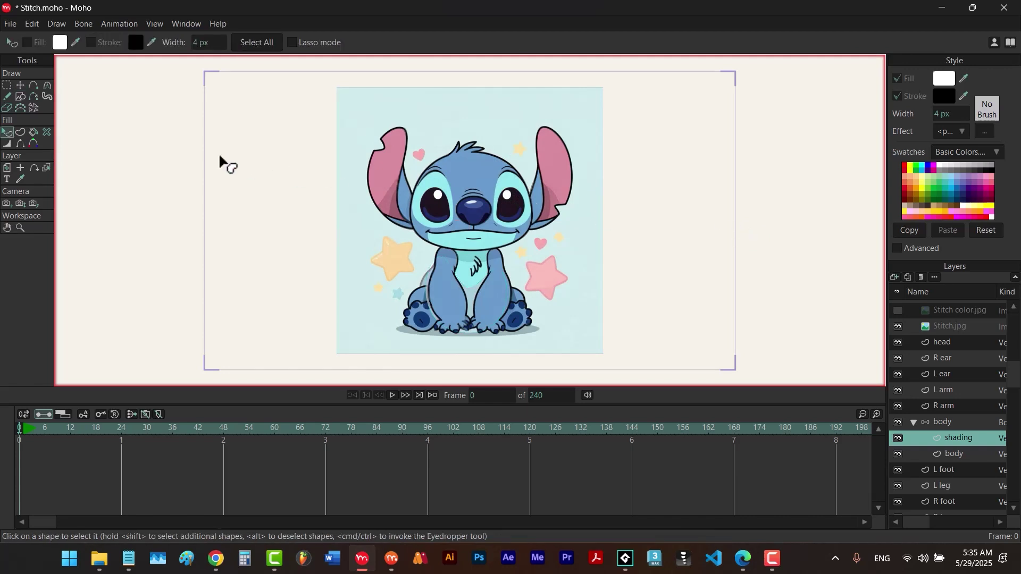
{"action": "left_click", "coordinate": [475, 300]}
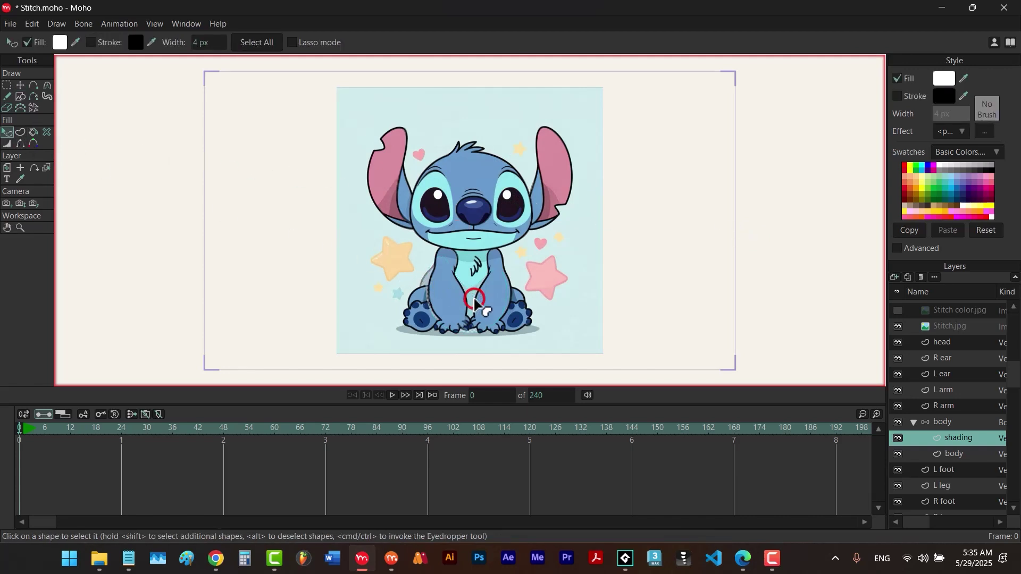
{"action": "left_click", "coordinate": [991, 169]}
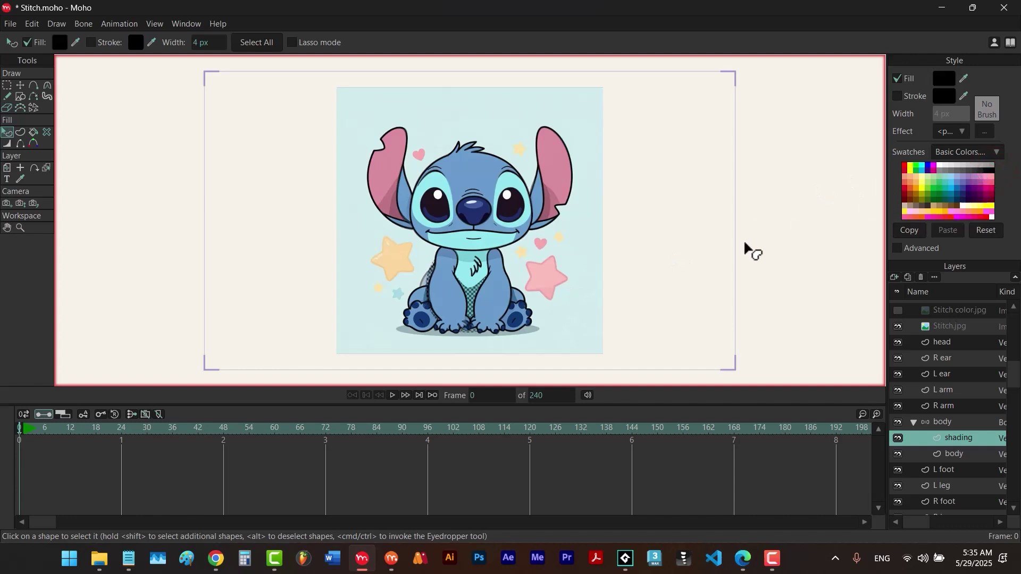
- Hide the Stitch.jpg reference image and reduce the black shading fill's alpha to about 17.3%
{"action": "left_click", "coordinate": [898, 326]}
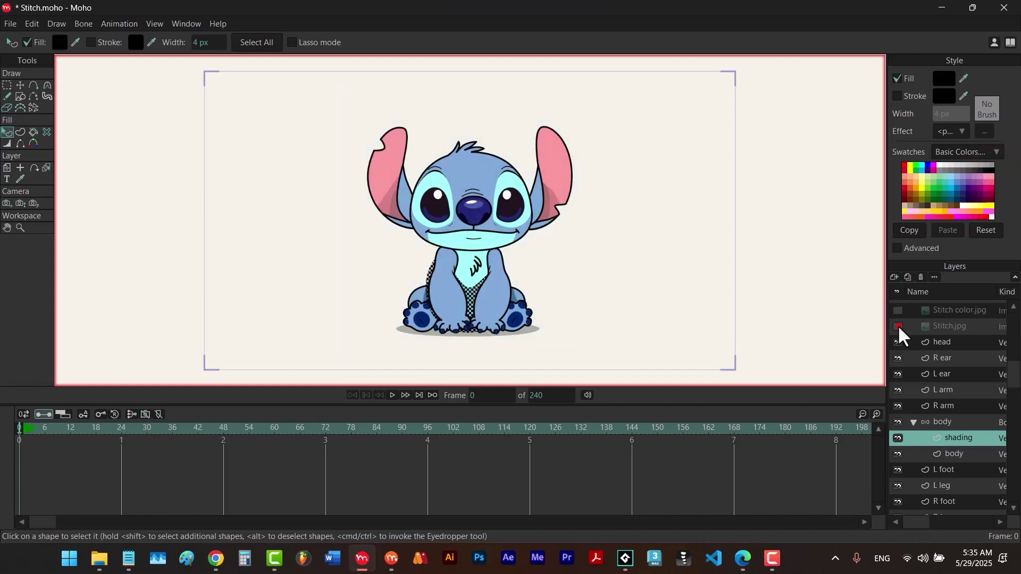
{"action": "left_click", "coordinate": [942, 85]}
{"action": "left_click_drag", "start_coordinate": [531, 196], "coordinate": [751, 201]}
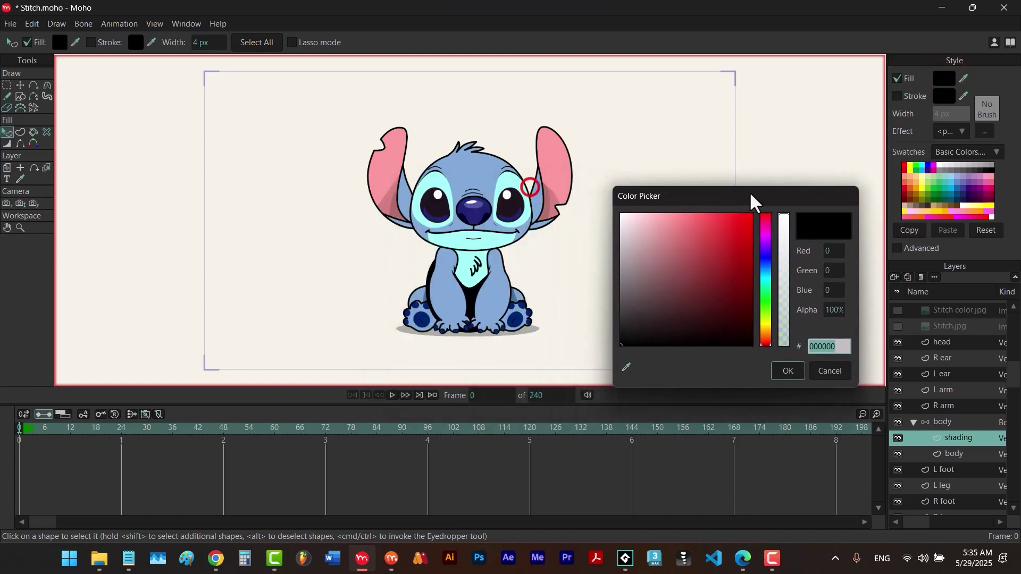
{"action": "left_click_drag", "start_coordinate": [783, 264], "coordinate": [783, 285]}
{"action": "left_click_drag", "start_coordinate": [782, 321], "coordinate": [786, 324]}
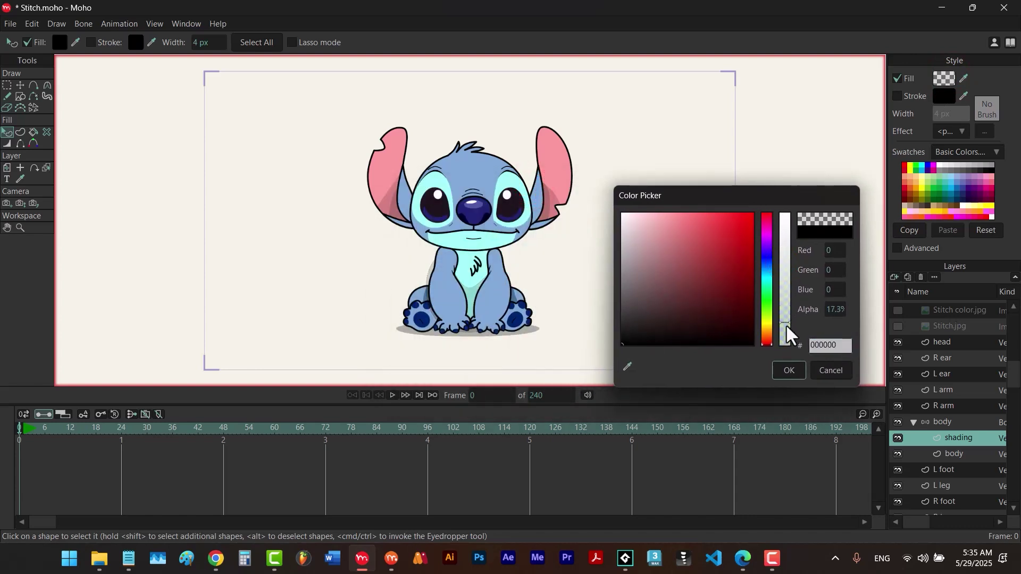
{"action": "left_click", "coordinate": [787, 369]}
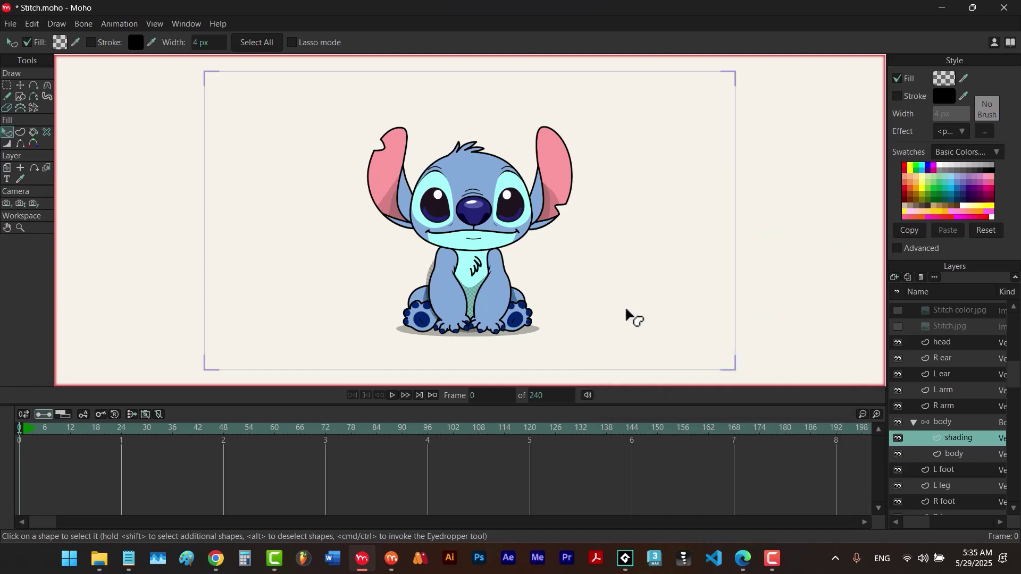
- Hide the L arm and R arm layers and set the body bone layer's group mask to Hide all
{"action": "left_click", "coordinate": [897, 390]}
{"action": "left_click", "coordinate": [896, 406]}
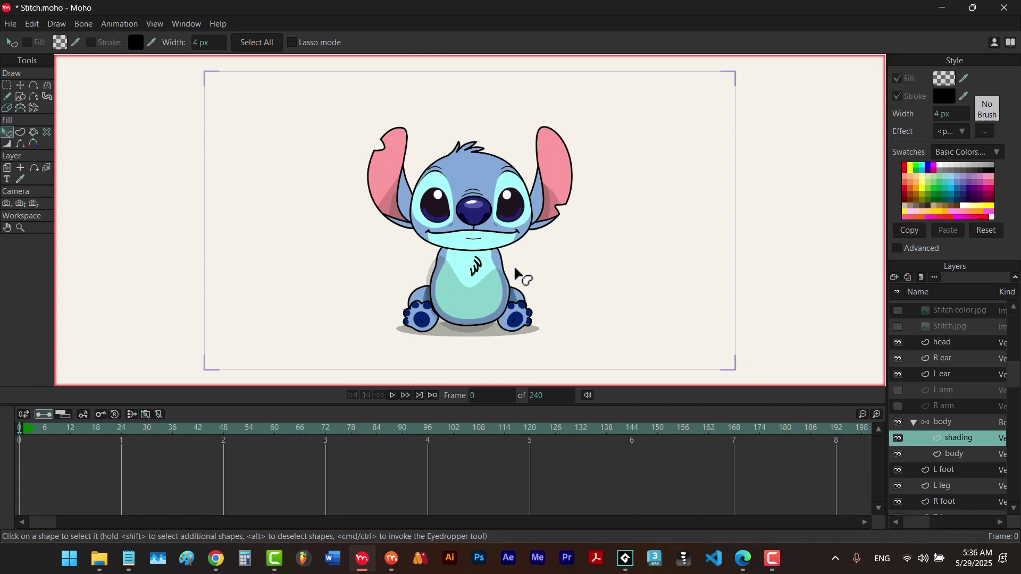
{"action": "right_click", "coordinate": [951, 422]}
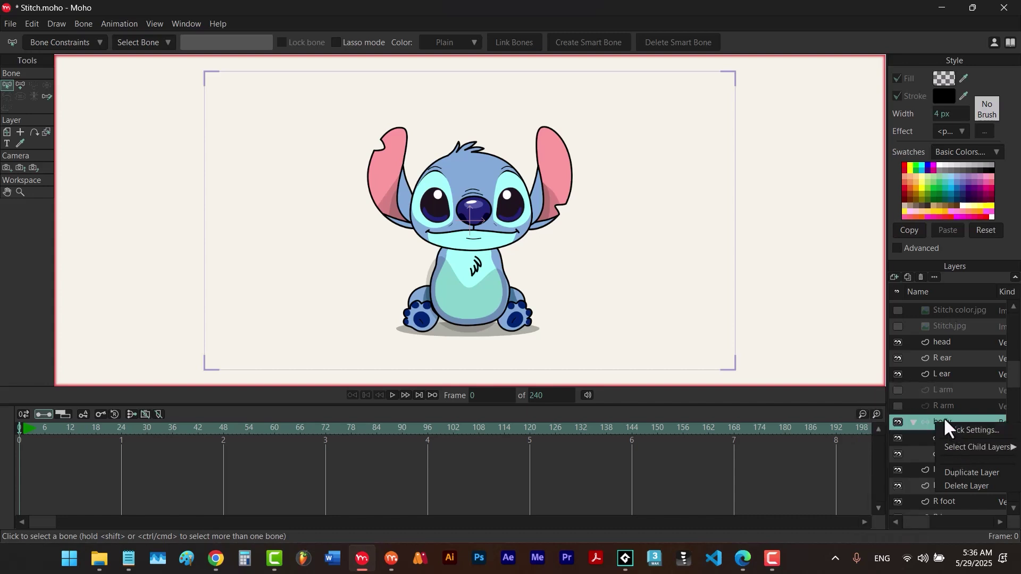
{"action": "left_click", "coordinate": [944, 421]}
{"action": "left_click", "coordinate": [478, 78]}
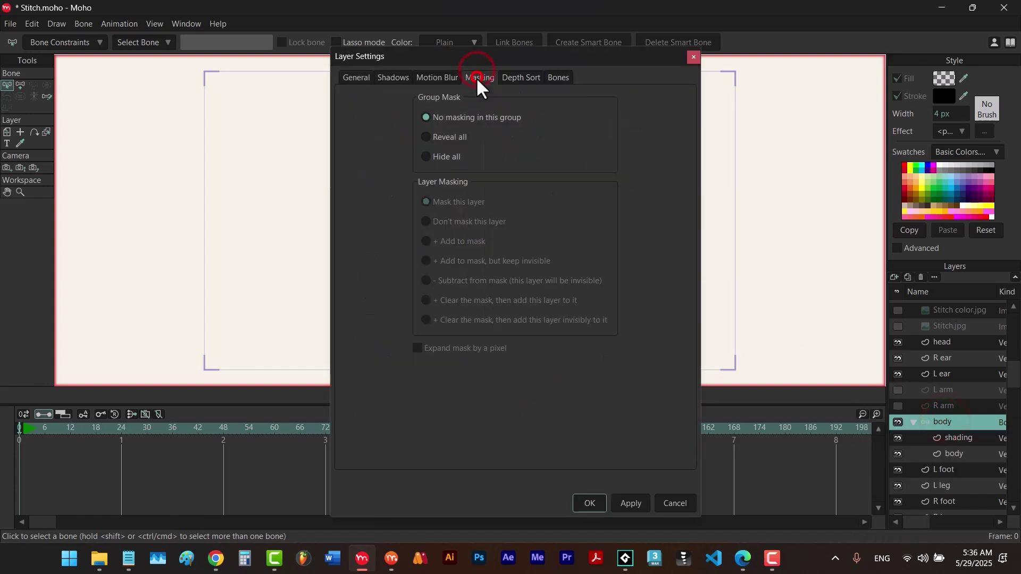
{"action": "left_click", "coordinate": [426, 157]}
{"action": "left_click", "coordinate": [600, 498]}
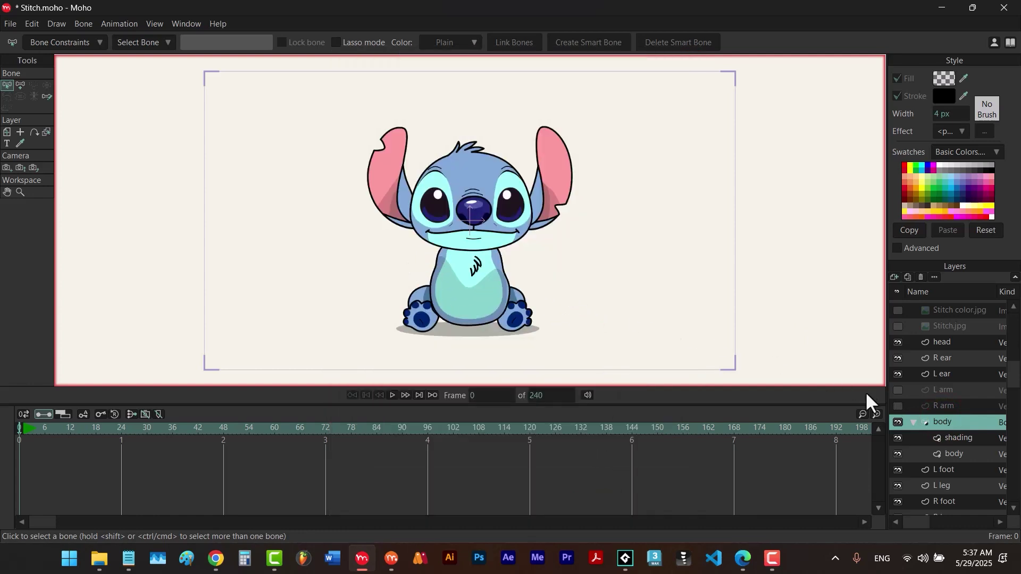
- Show the L arm and R arm layers and review the masking options of the nested body vector layer
{"action": "left_click", "coordinate": [898, 390]}
{"action": "left_click", "coordinate": [898, 406]}
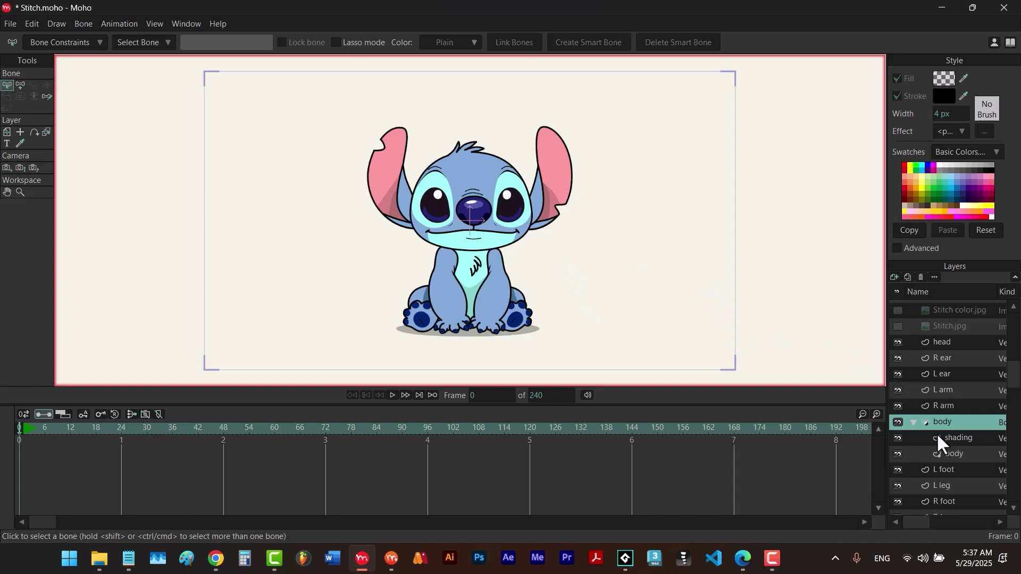
{"action": "double_click", "coordinate": [952, 453]}
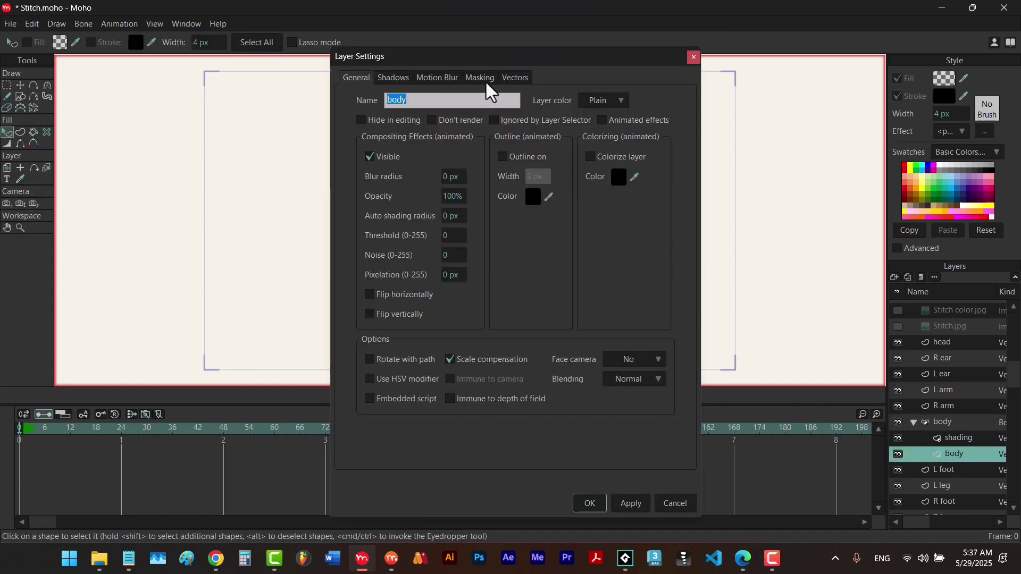
{"action": "left_click", "coordinate": [481, 78]}
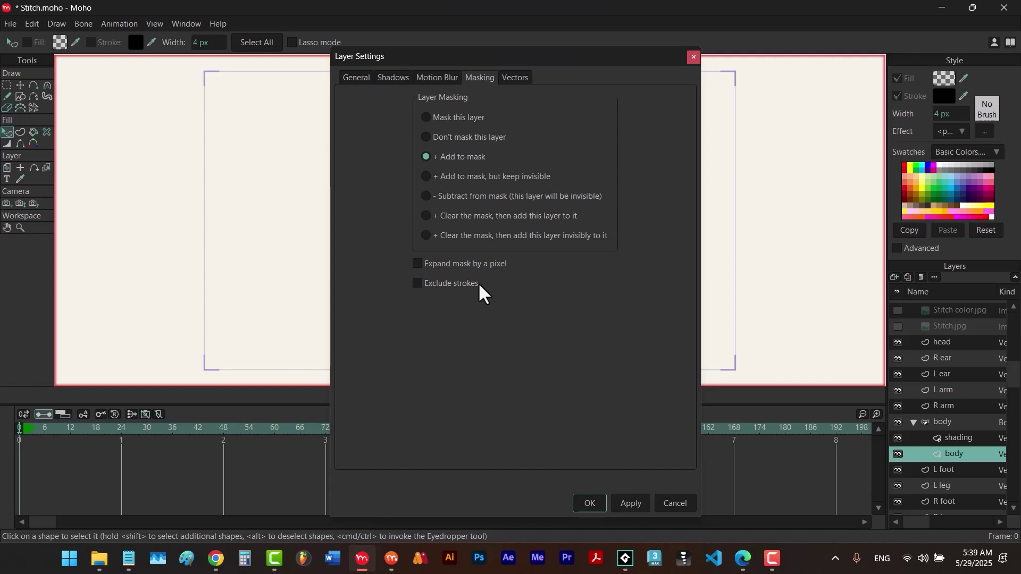
{"action": "left_click", "coordinate": [677, 502]}
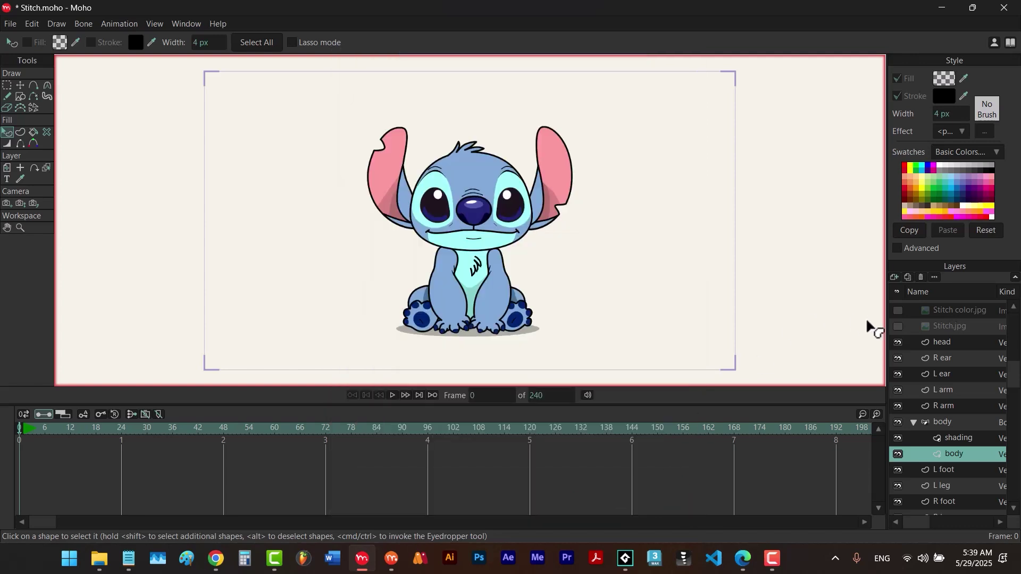
- Show the Stitch.jpg reference, collapse the body group, and add a Bone layer named arms & body above the L arm layer
{"action": "left_click", "coordinate": [898, 326]}
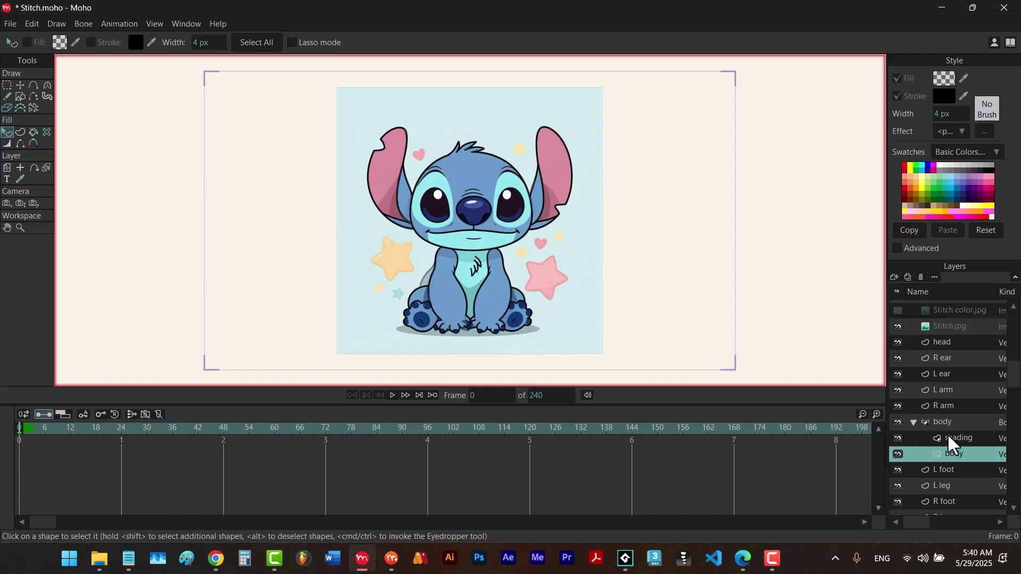
{"action": "left_click", "coordinate": [912, 422]}
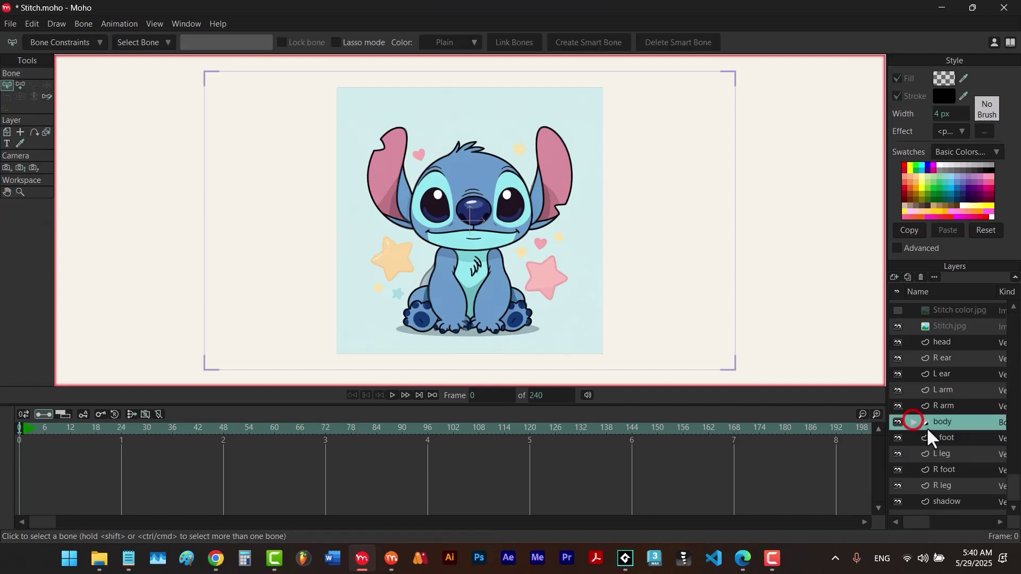
{"action": "left_click", "coordinate": [944, 391]}
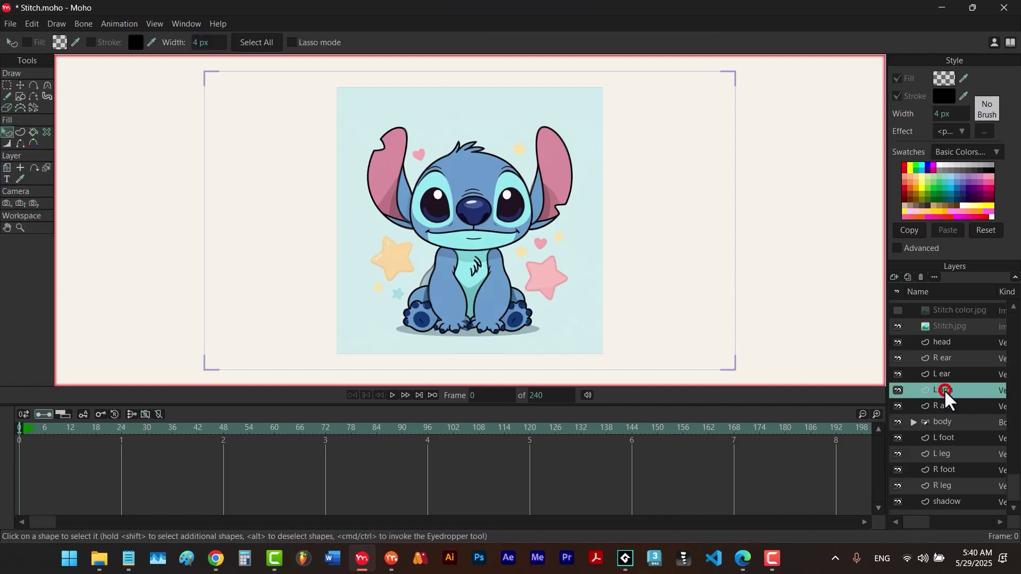
{"action": "left_click", "coordinate": [894, 277]}
{"action": "left_click", "coordinate": [910, 350]}
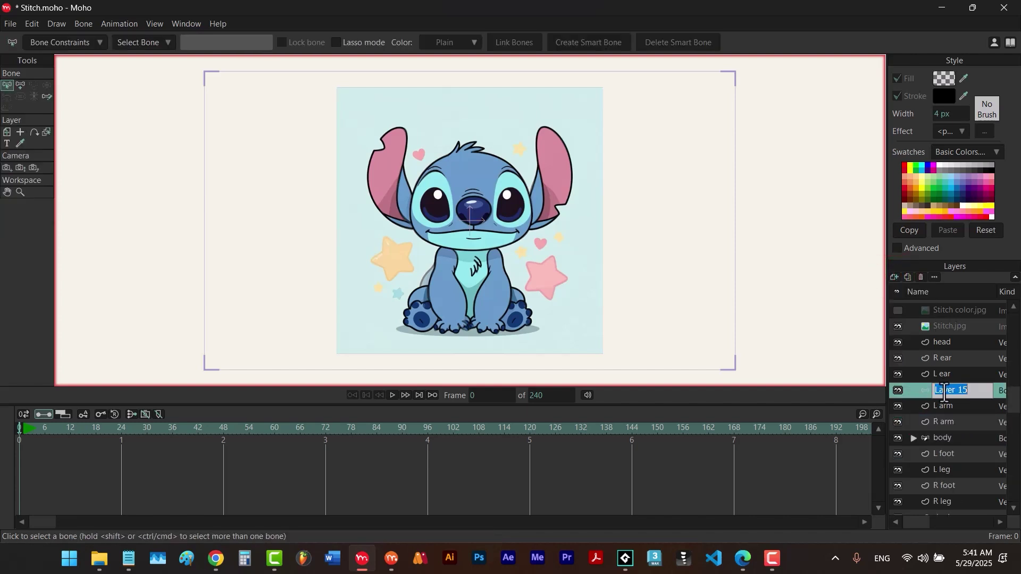
{"action": "type", "text": "arms & body"}
{"action": "key", "text": "Return"}
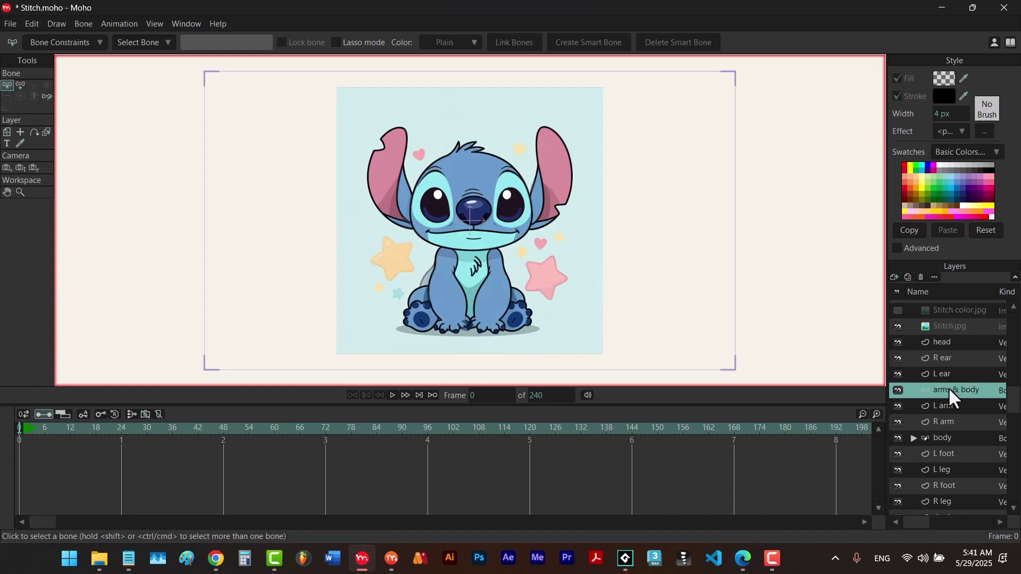
- Nest the L arm, R arm and body layers inside the arms & body bone layer
{"action": "left_click", "coordinate": [946, 405]}
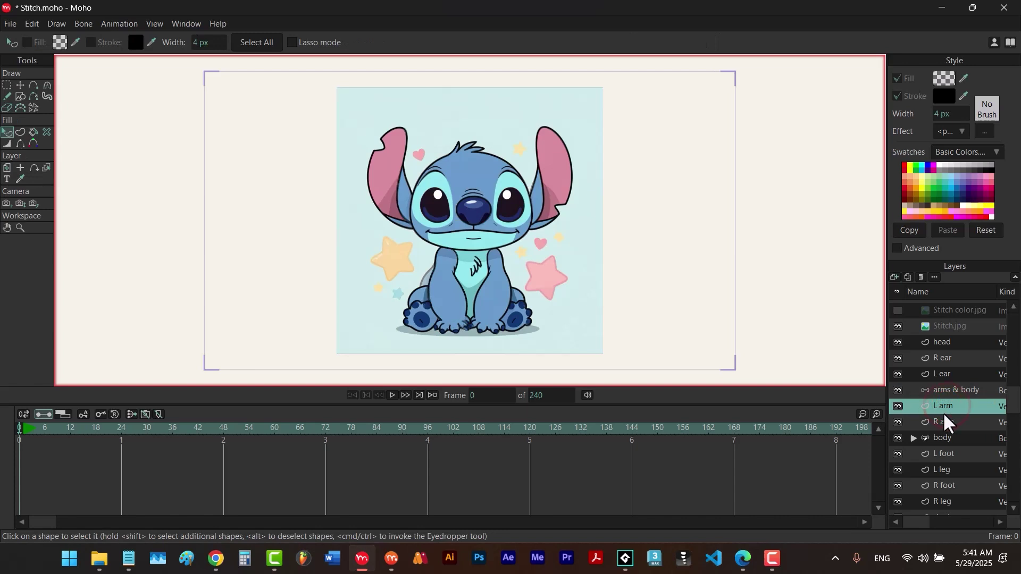
{"action": "left_click", "coordinate": [940, 423], "text": "shift"}
{"action": "left_click", "coordinate": [938, 437], "text": "shift"}
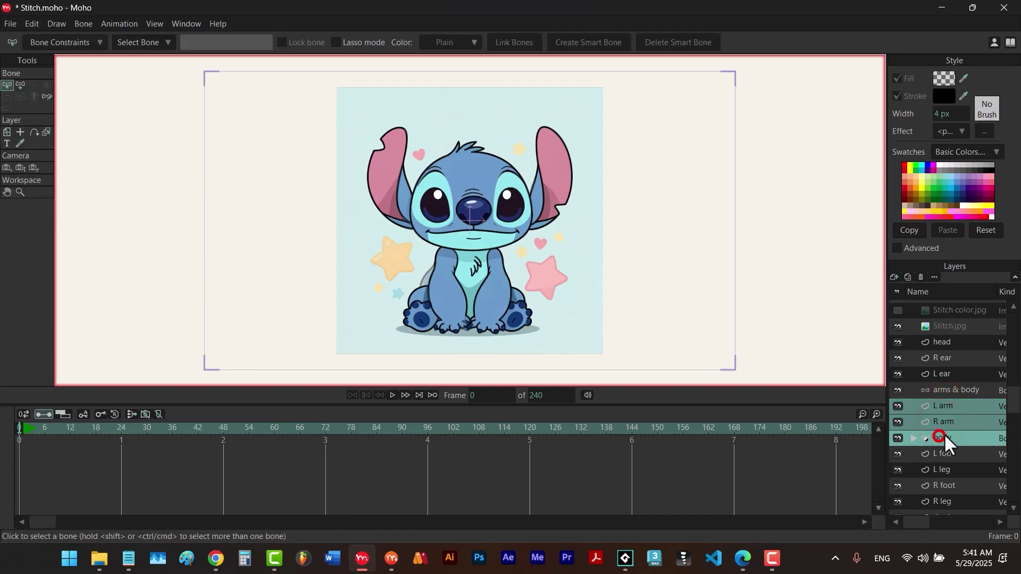
{"action": "left_click_drag", "start_coordinate": [941, 406], "coordinate": [948, 388]}
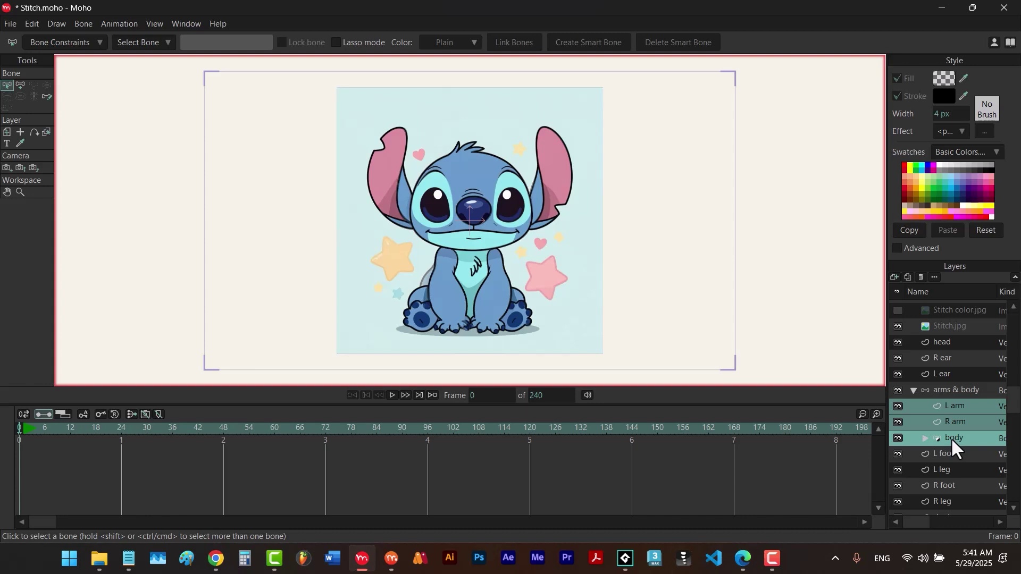
- Add a vector layer named shading above L arm in the arms & body group and draw a wide ellipse over the lower face and neck
{"action": "left_click", "coordinate": [945, 407]}
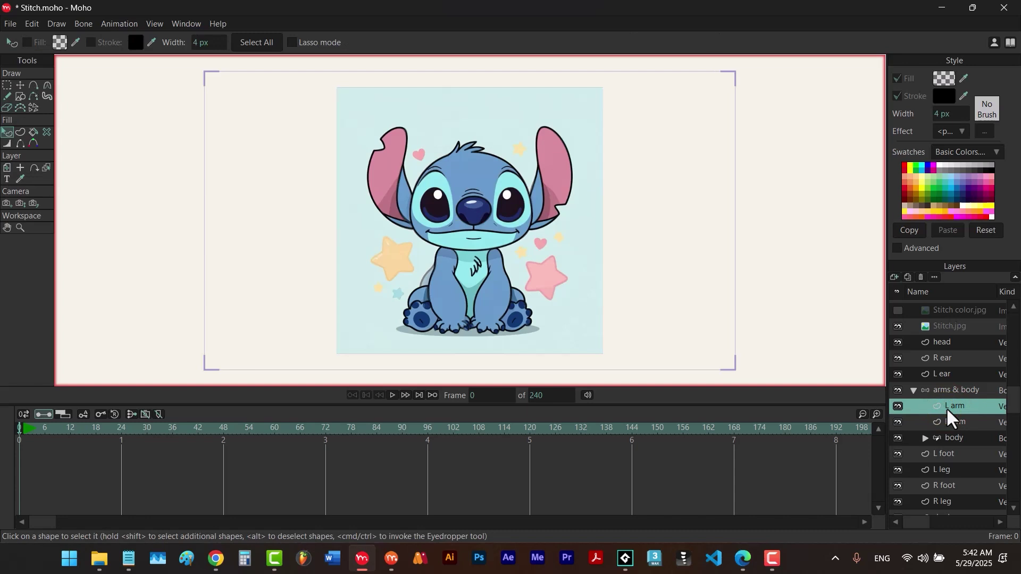
{"action": "left_click", "coordinate": [894, 278]}
{"action": "left_click", "coordinate": [903, 290]}
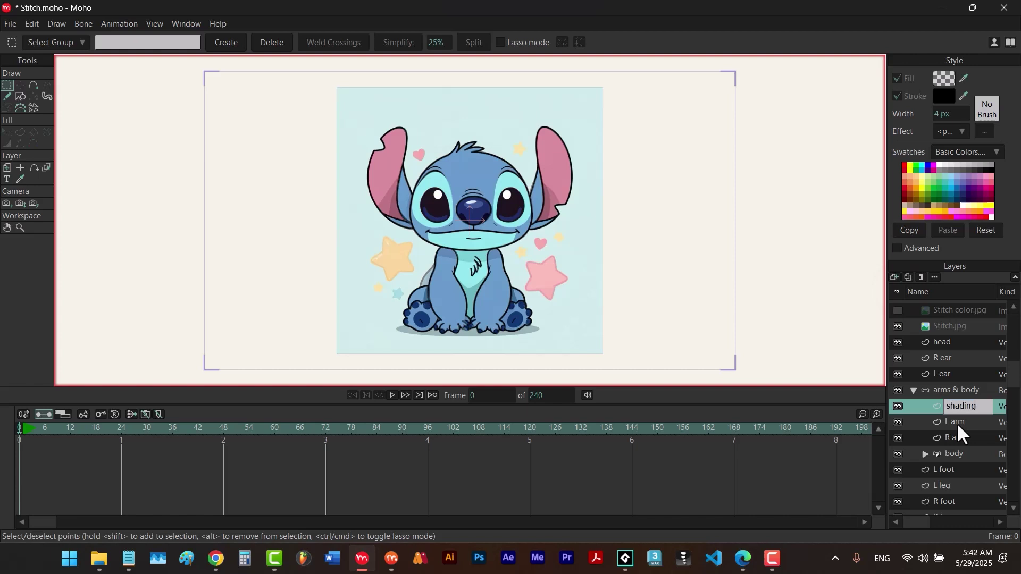
{"action": "key", "text": "Return"}
{"action": "key", "text": "r"}
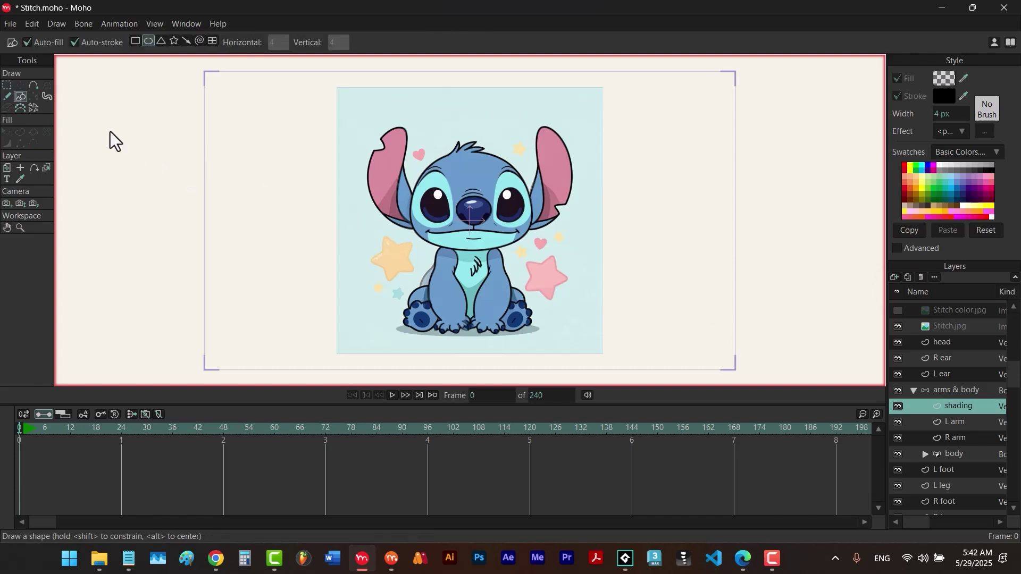
{"action": "left_click_drag", "start_coordinate": [541, 203], "coordinate": [413, 261]}
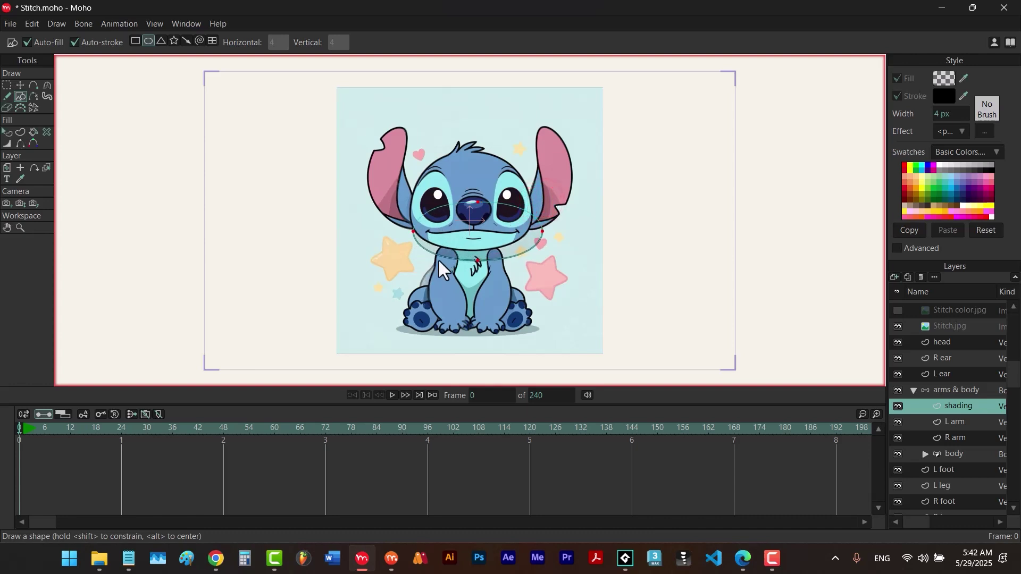
- Turn off the stroke of the neck shading ellipse and hide the Stitch.jpg reference layer
{"action": "key", "text": "q"}
{"action": "left_click", "coordinate": [505, 250]}
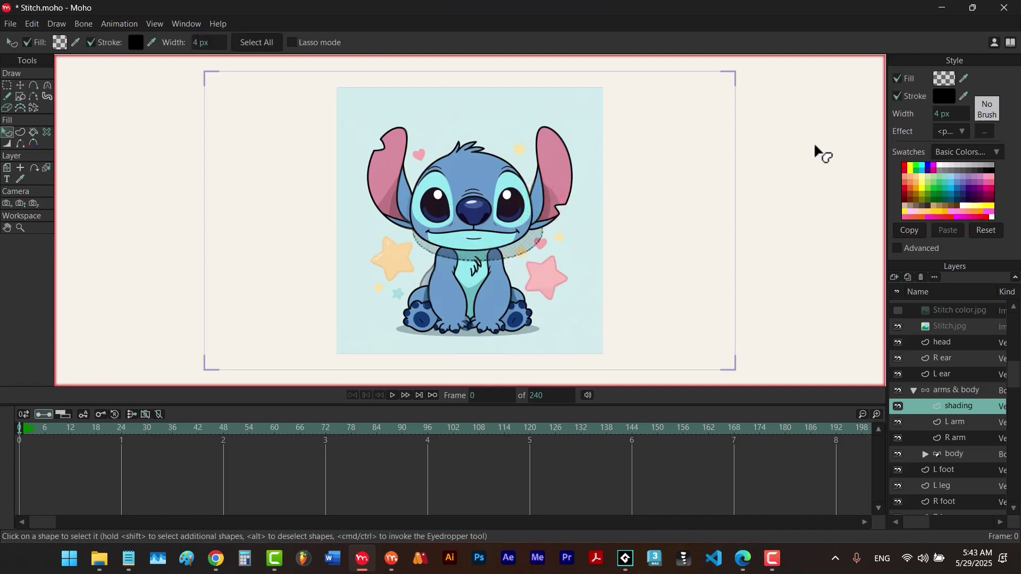
{"action": "left_click", "coordinate": [897, 96]}
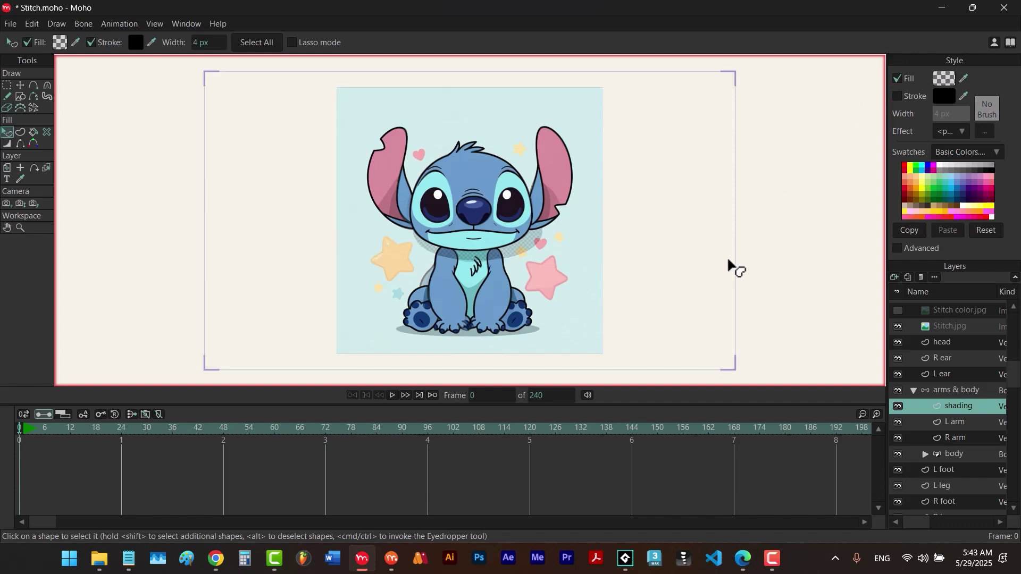
{"action": "left_click", "coordinate": [898, 326]}
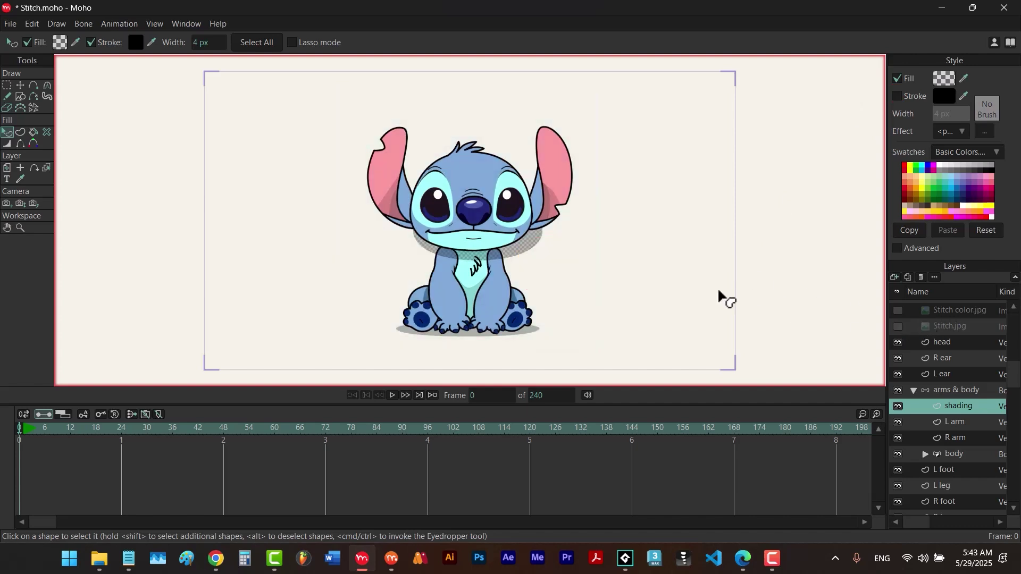
{"action": "left_click", "coordinate": [718, 290]}
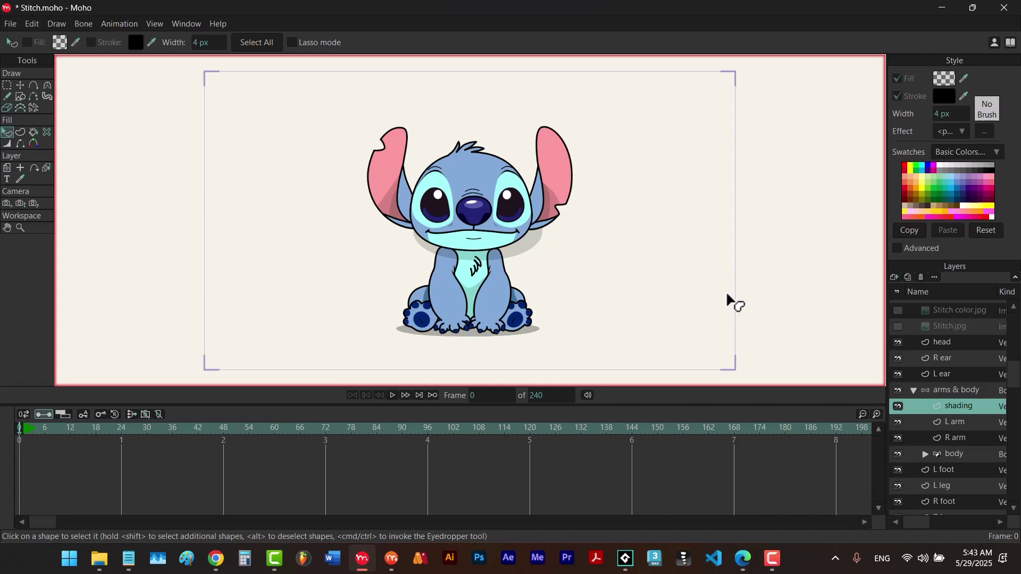
- Set the group mask of the arms & body bone layer to Hide all
{"action": "double_click", "coordinate": [943, 390]}
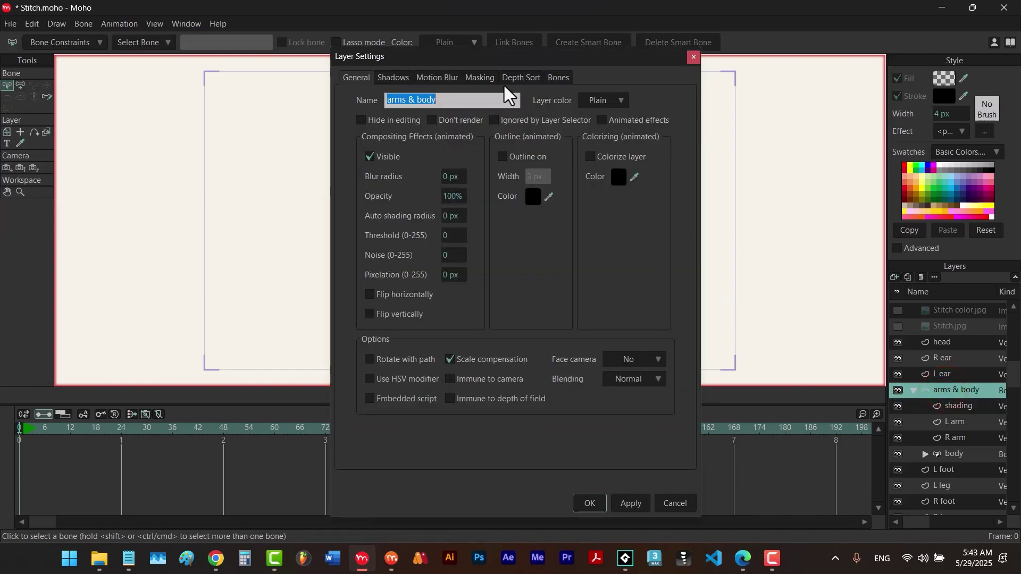
{"action": "left_click", "coordinate": [482, 77]}
{"action": "left_click", "coordinate": [439, 156]}
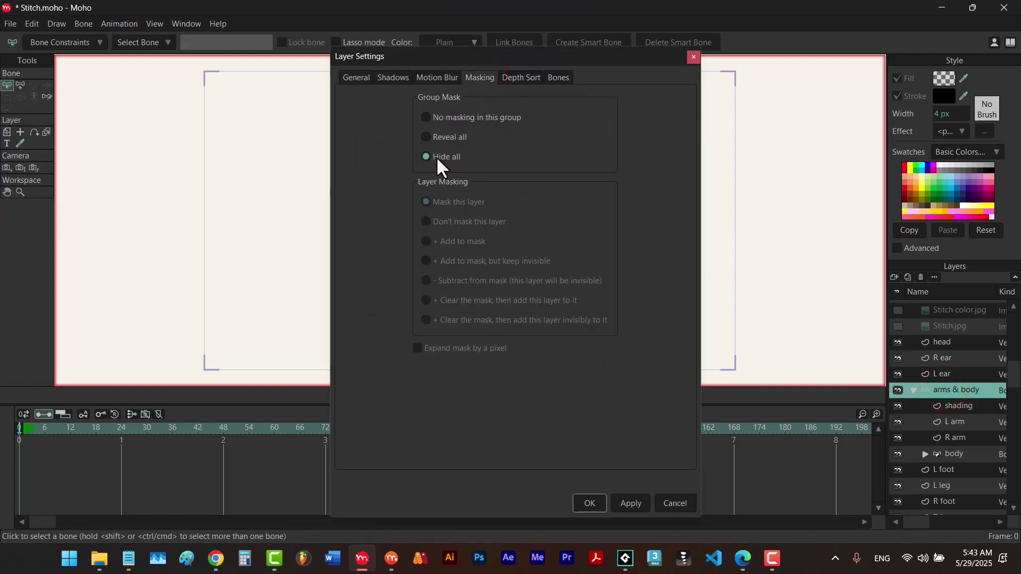
{"action": "left_click", "coordinate": [638, 502]}
{"action": "left_click_drag", "start_coordinate": [546, 59], "coordinate": [763, 86]}
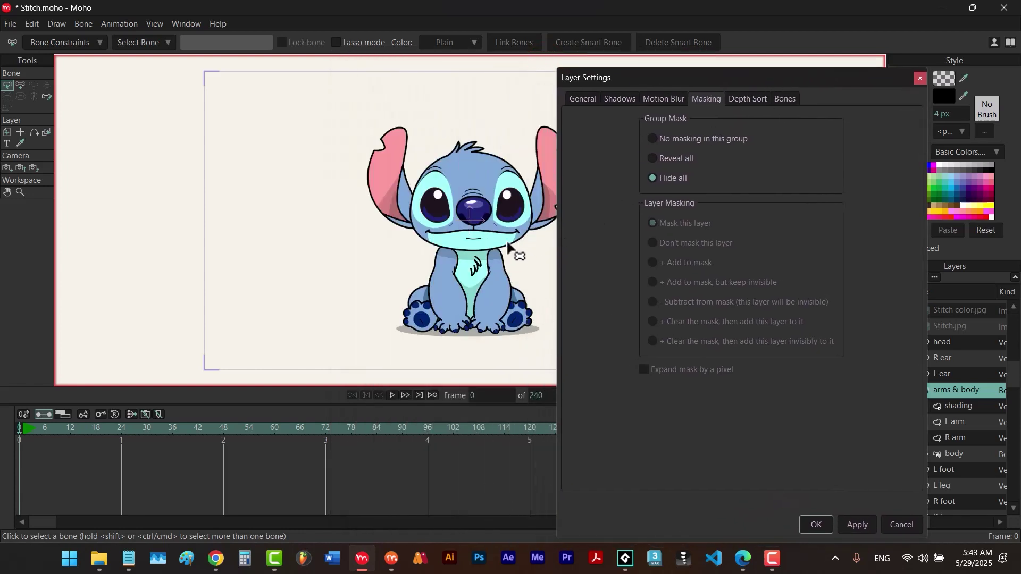
- Set the body, R arm and L arm layers to + Add to mask, keeping the upper shading layer on Mask this layer
{"action": "left_click", "coordinate": [954, 453]}
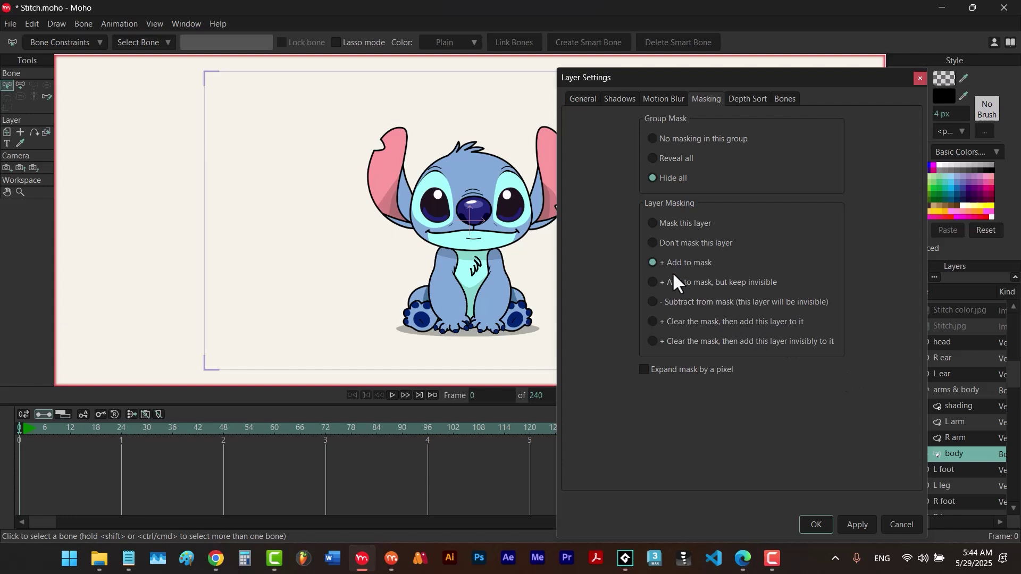
{"action": "left_click", "coordinate": [955, 437]}
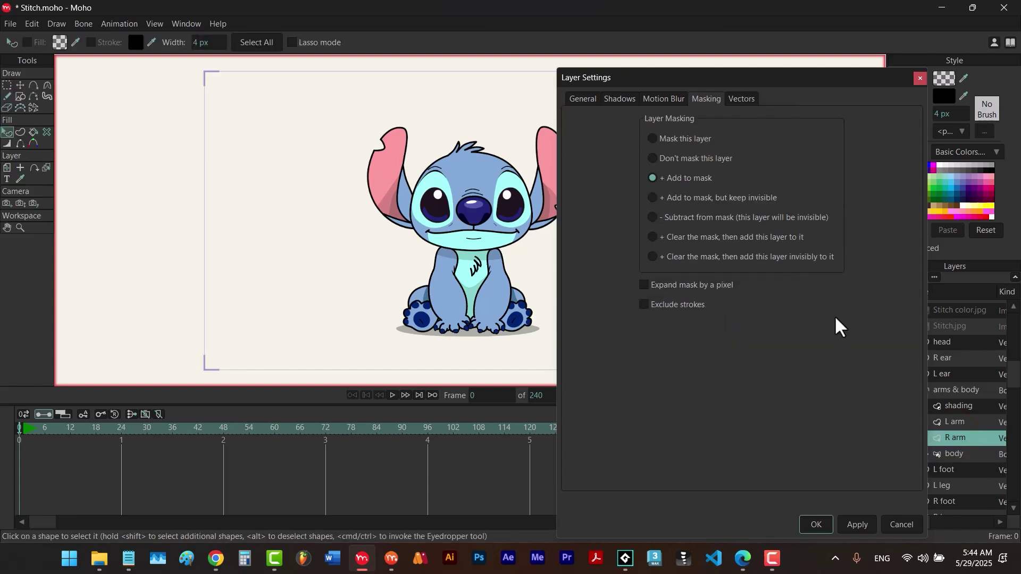
{"action": "left_click", "coordinate": [949, 422]}
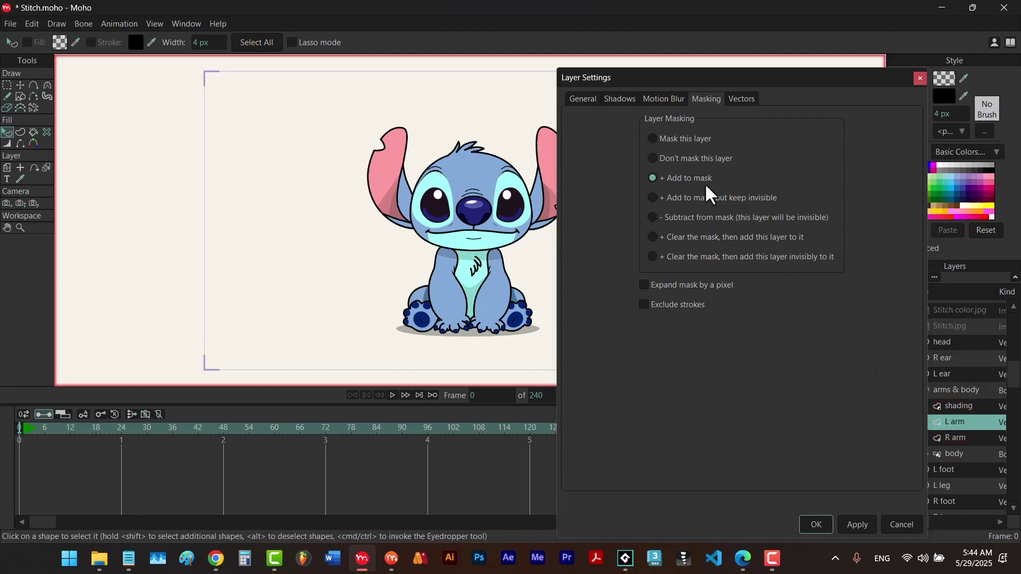
{"action": "left_click", "coordinate": [959, 407]}
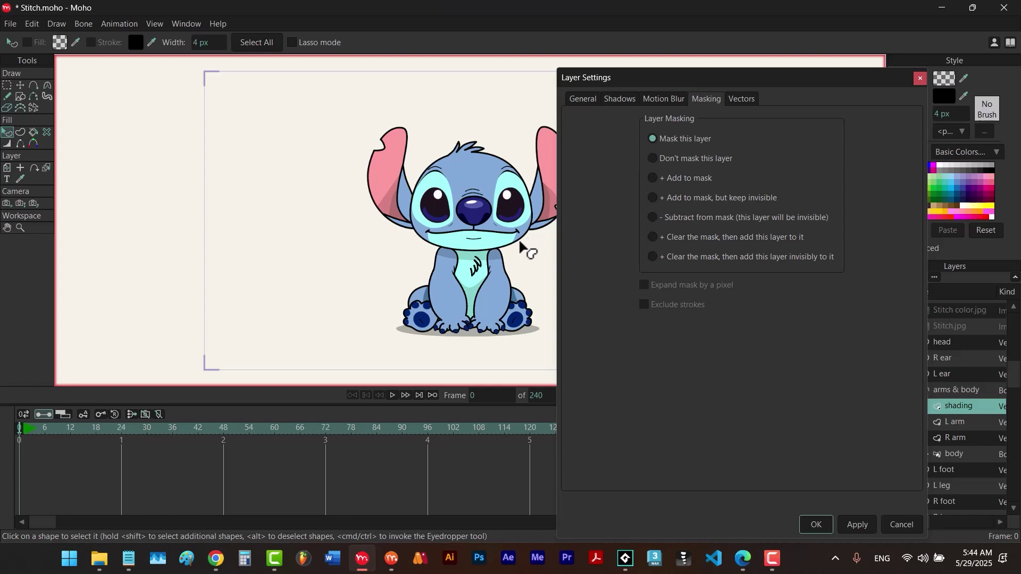
{"action": "left_click", "coordinate": [808, 524]}
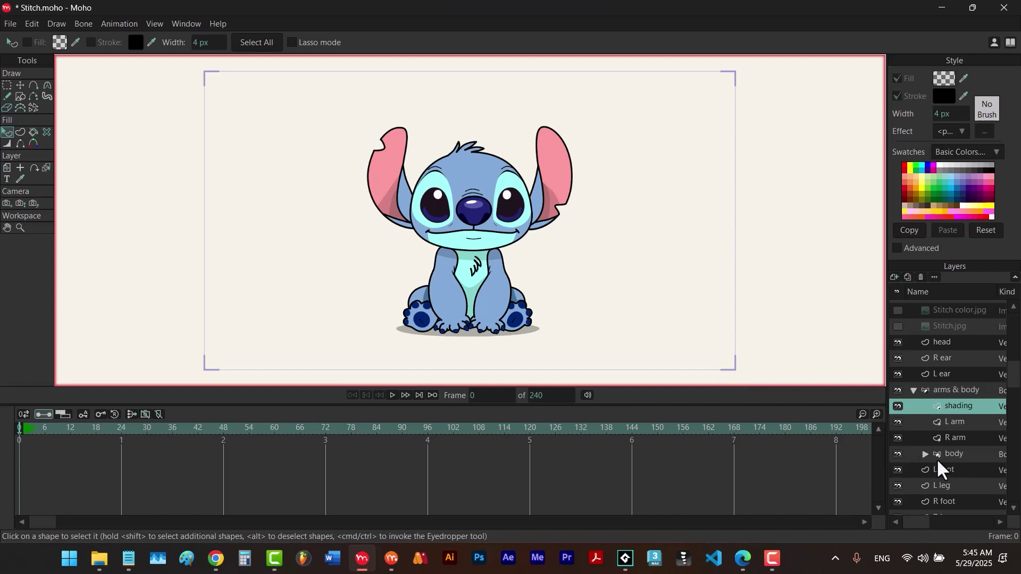
- Move the nested shading and body vector layers out of the body group to below R arm, and delete the emptied body bone layer
{"action": "left_click", "coordinate": [924, 453]}
{"action": "left_click", "coordinate": [973, 473]}
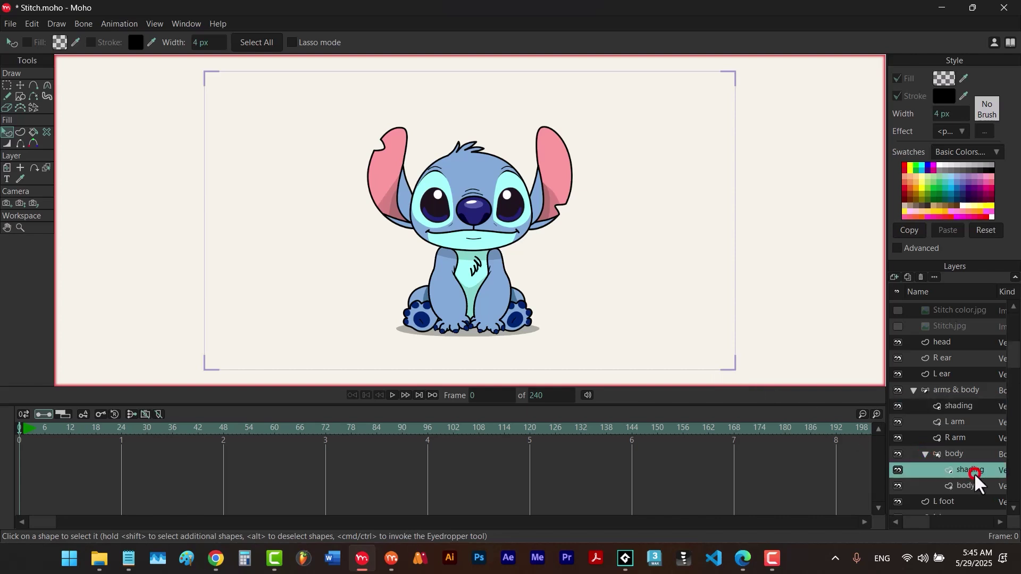
{"action": "left_click", "coordinate": [967, 485], "text": "shift"}
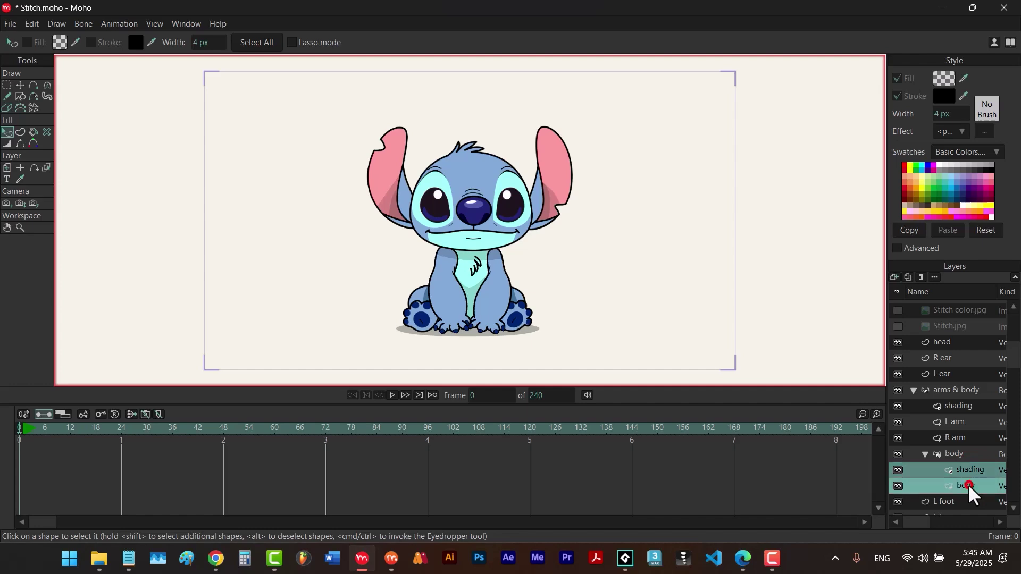
{"action": "left_click_drag", "start_coordinate": [969, 468], "coordinate": [955, 448]}
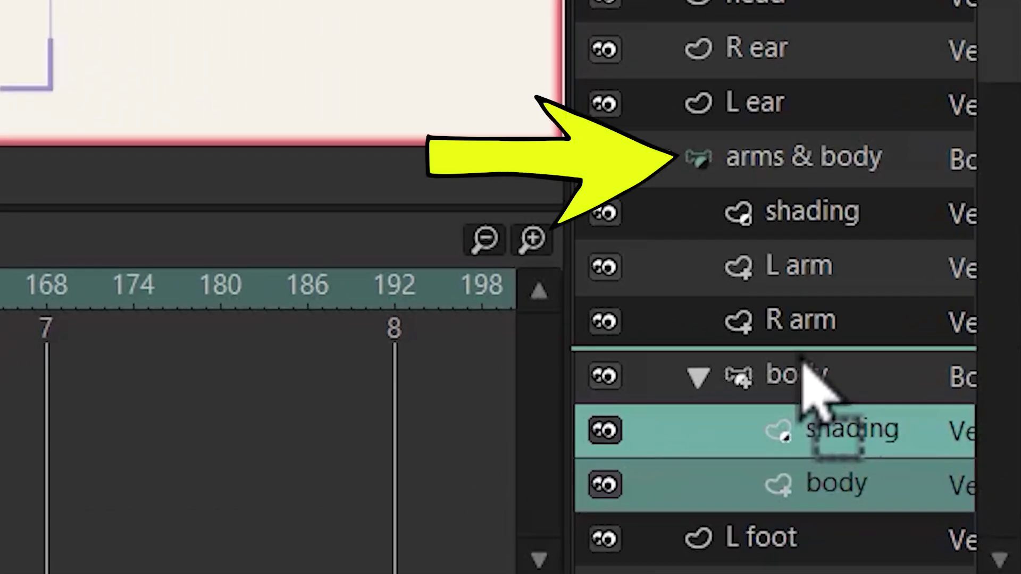
{"action": "left_click_drag", "start_coordinate": [801, 359], "coordinate": [808, 404]}
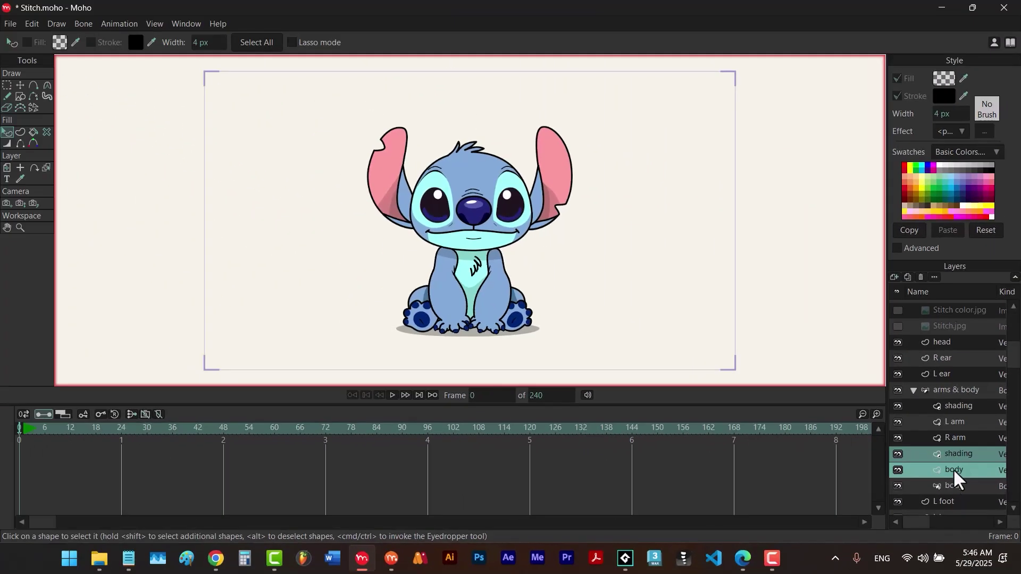
{"action": "left_click", "coordinate": [947, 489]}
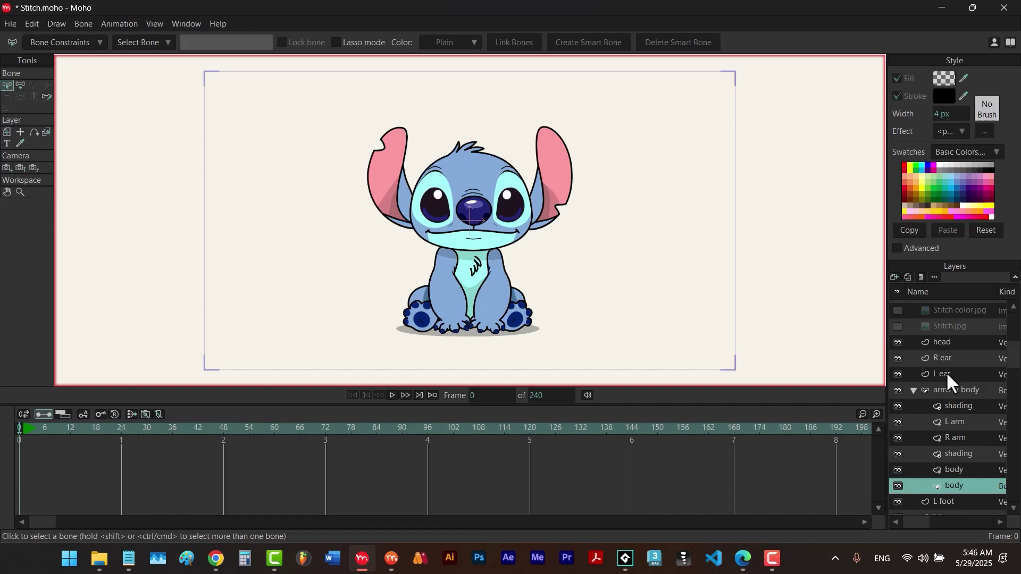
{"action": "left_click", "coordinate": [921, 277]}
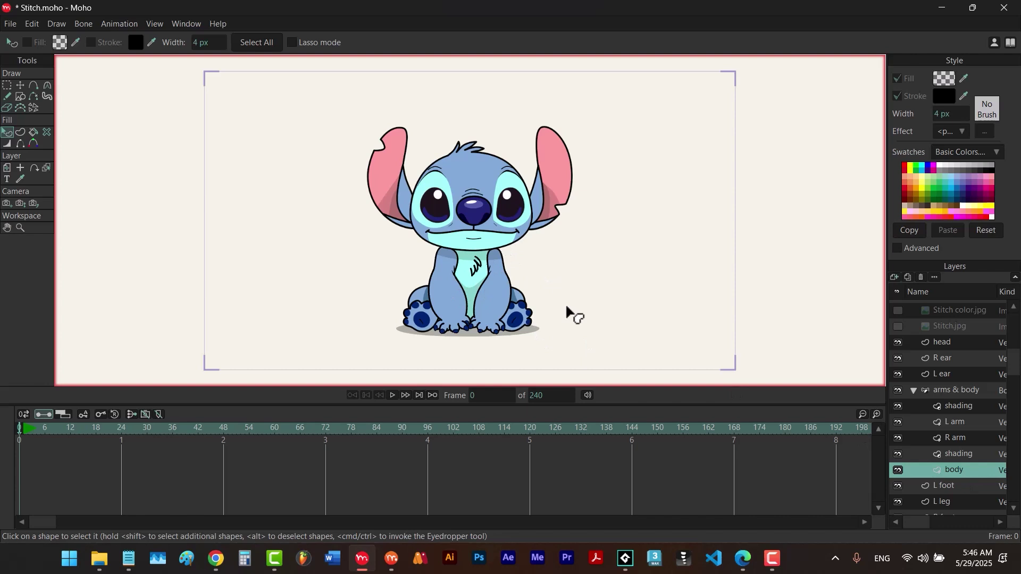
- Review the layer masking options of the body, R arm, L arm and both shading layers in arms & body
{"action": "double_click", "coordinate": [964, 467]}
{"action": "left_click", "coordinate": [706, 99]}
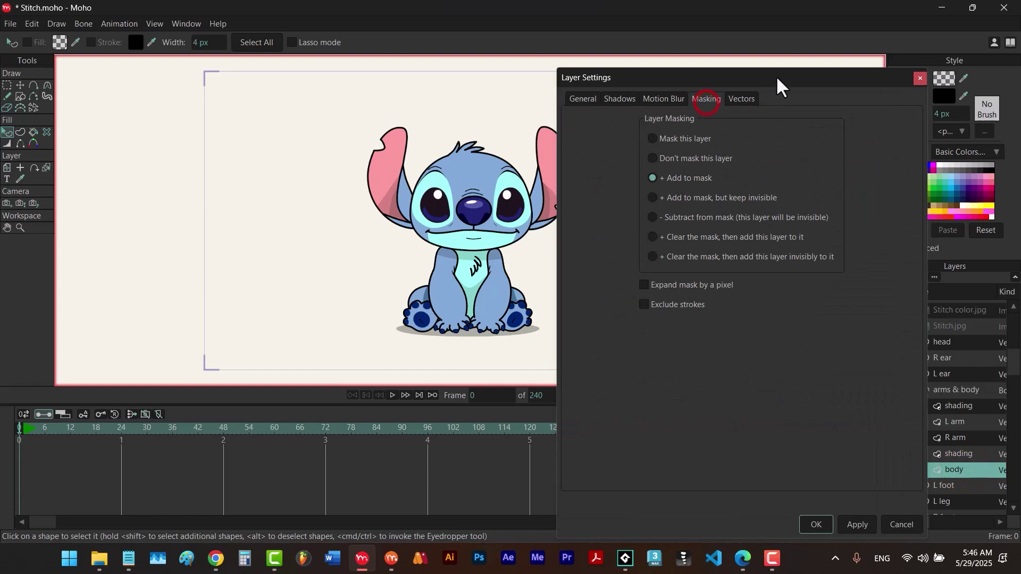
{"action": "left_click_drag", "start_coordinate": [776, 76], "coordinate": [712, 84]}
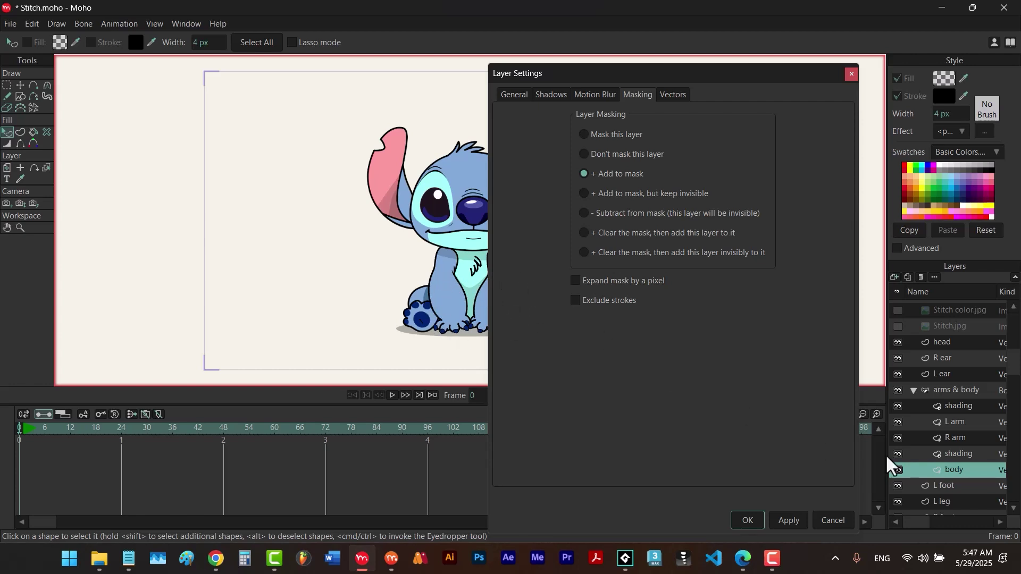
{"action": "left_click", "coordinate": [960, 456]}
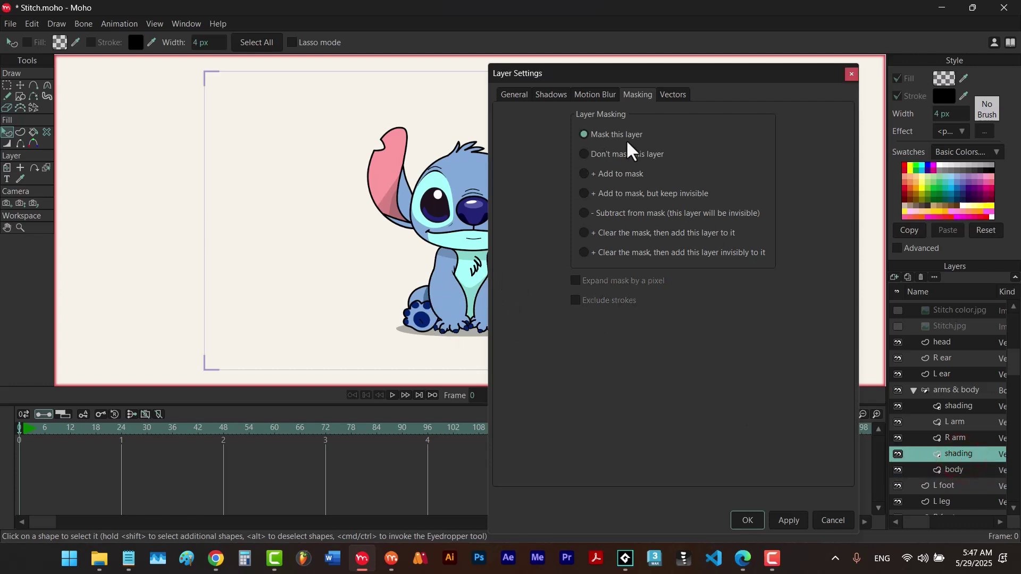
{"action": "left_click", "coordinate": [956, 439]}
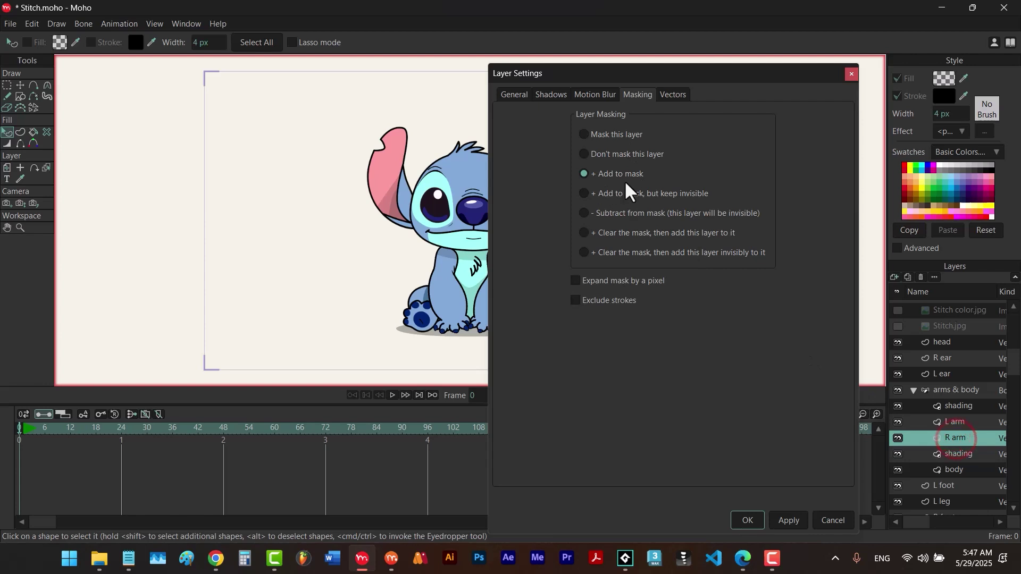
{"action": "left_click", "coordinate": [956, 422]}
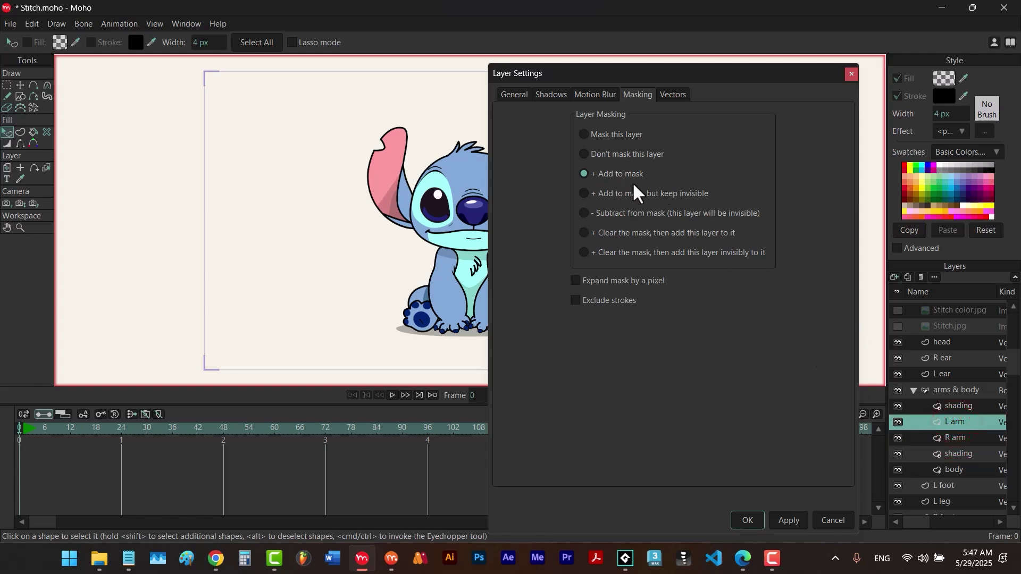
{"action": "left_click_drag", "start_coordinate": [608, 71], "coordinate": [675, 86]}
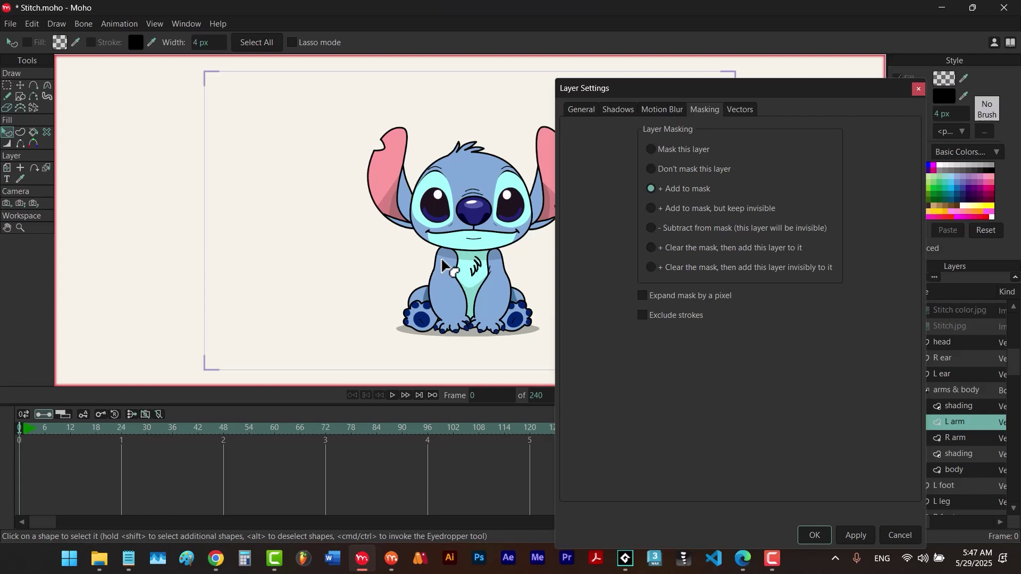
{"action": "left_click", "coordinate": [957, 405]}
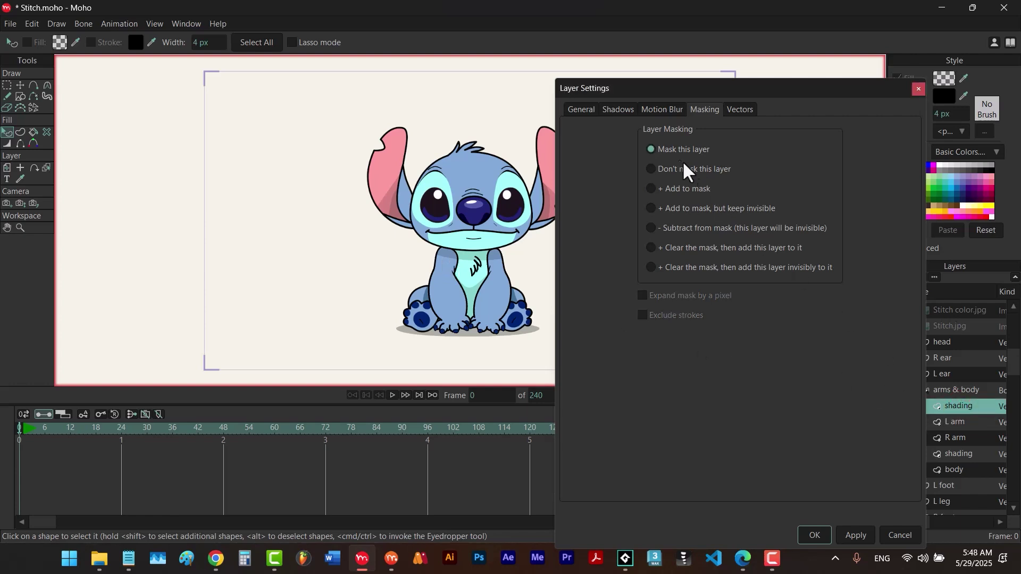
{"action": "left_click", "coordinate": [814, 535]}
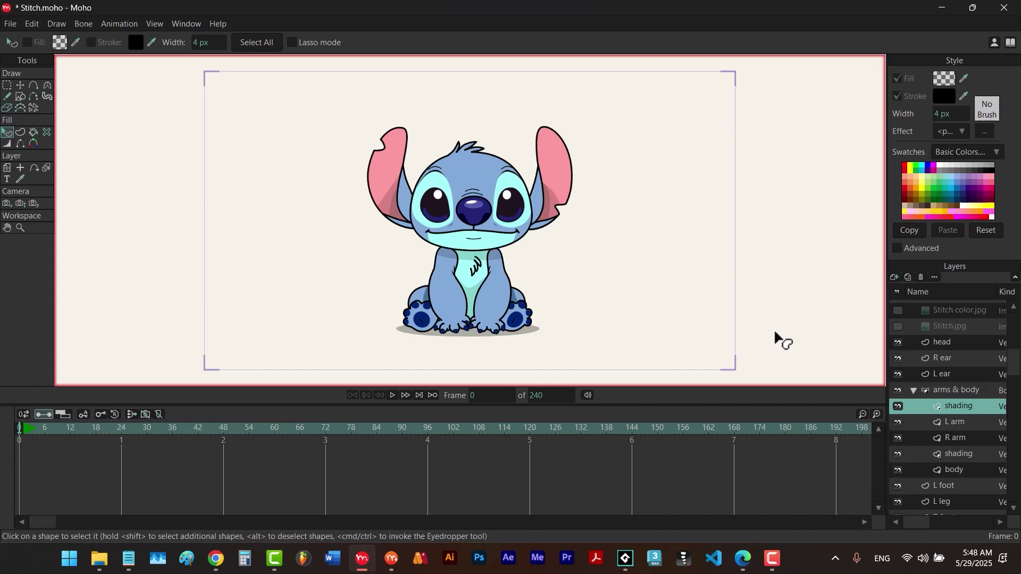
- Add a vector layer named ball above the upper shading layer in the arms & body group
{"action": "left_click", "coordinate": [893, 277]}
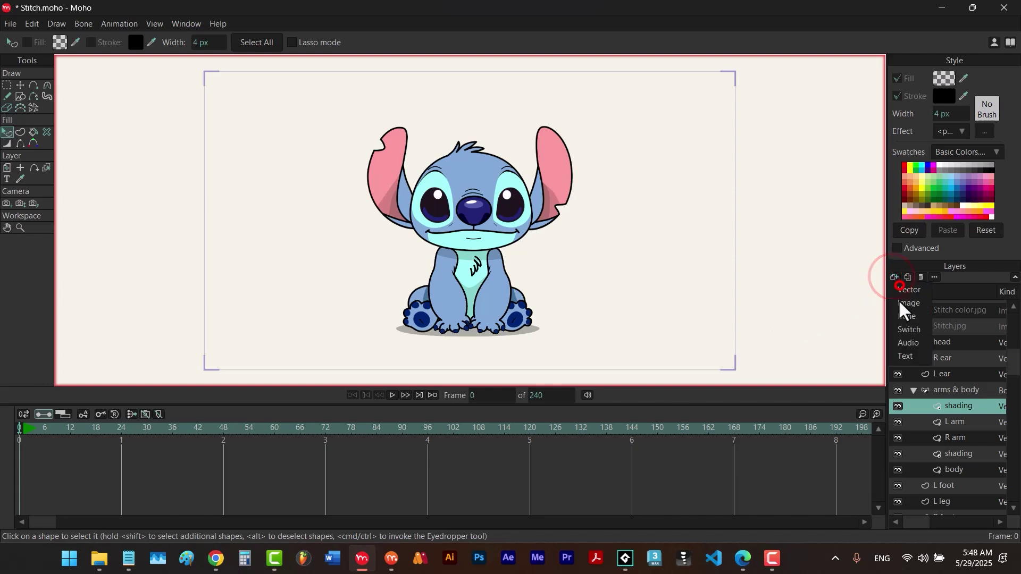
{"action": "left_click", "coordinate": [898, 289]}
{"action": "type", "text": "ball"}
{"action": "key", "text": "Return"}
- Set the fill to red FF0000 at 100% alpha and draw a large ellipse over the torso and screen-left arm on the ball layer
{"action": "key", "text": "r"}
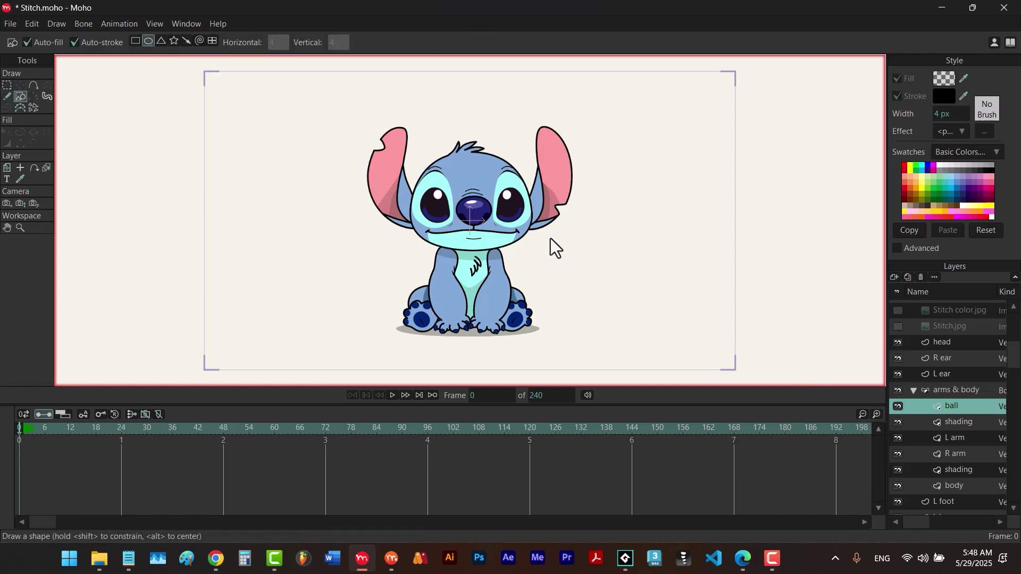
{"action": "left_click", "coordinate": [904, 166]}
{"action": "left_click", "coordinate": [944, 80]}
{"action": "left_click_drag", "start_coordinate": [786, 256], "coordinate": [789, 202]}
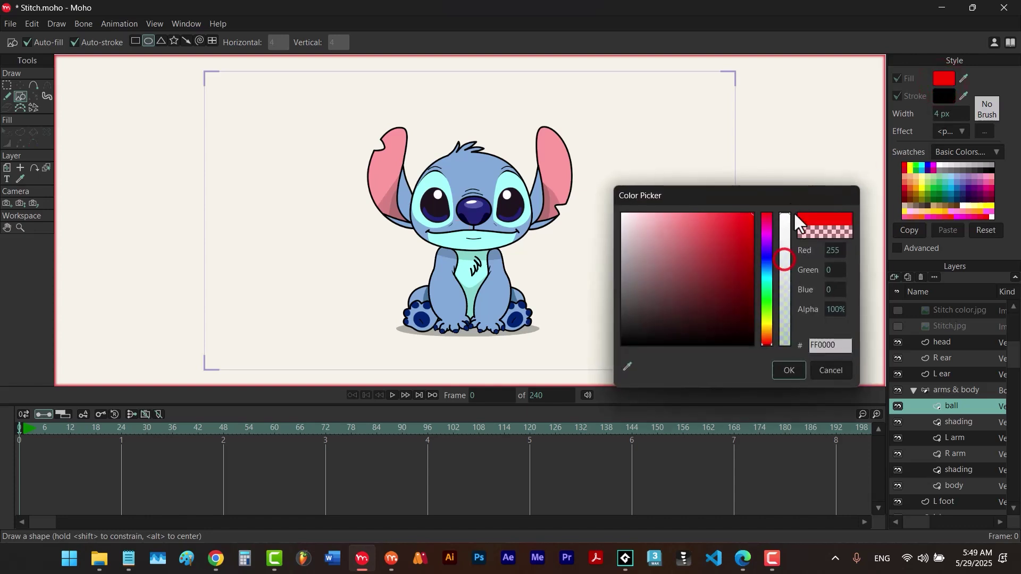
{"action": "left_click", "coordinate": [790, 370]}
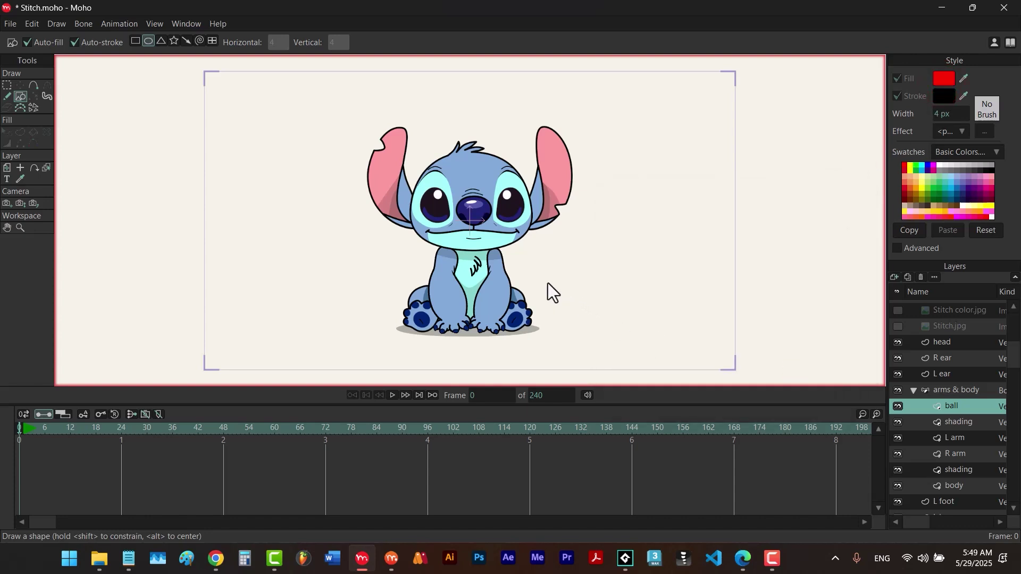
{"action": "left_click_drag", "start_coordinate": [497, 250], "coordinate": [416, 350]}
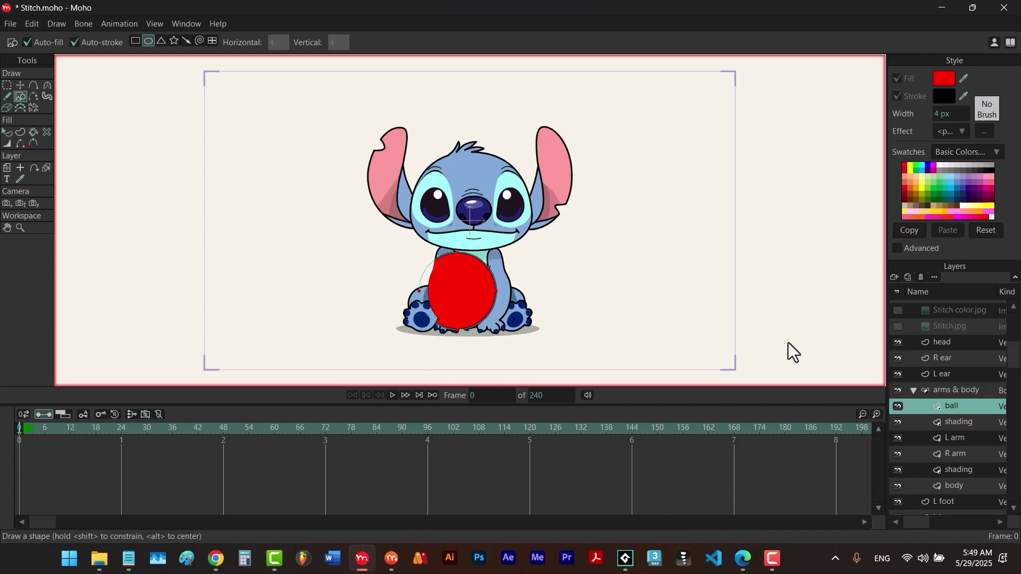
- Set the ball layer's masking to "+ Clear the mask, then add this layer to it"
{"action": "double_click", "coordinate": [943, 407]}
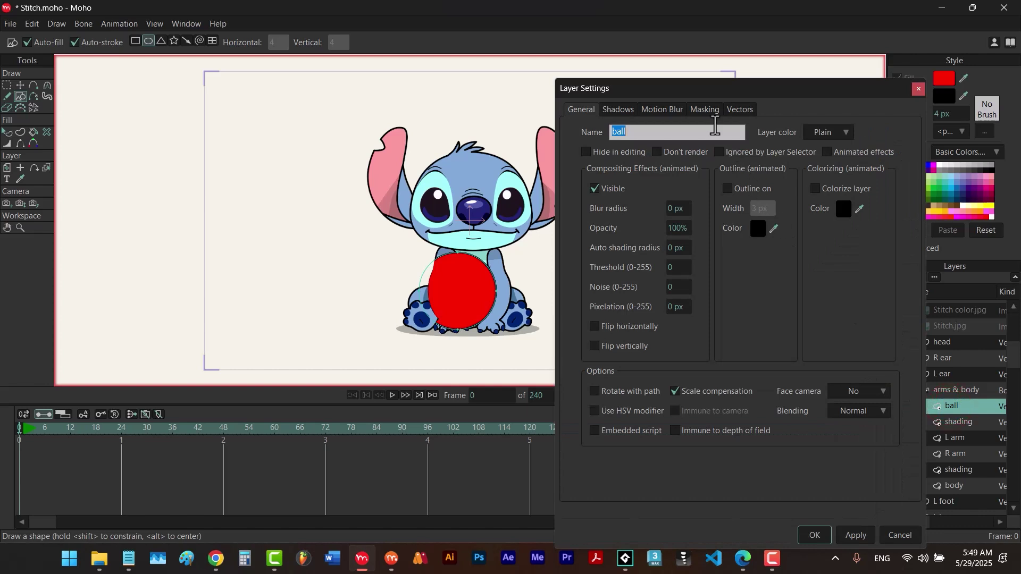
{"action": "left_click", "coordinate": [707, 110]}
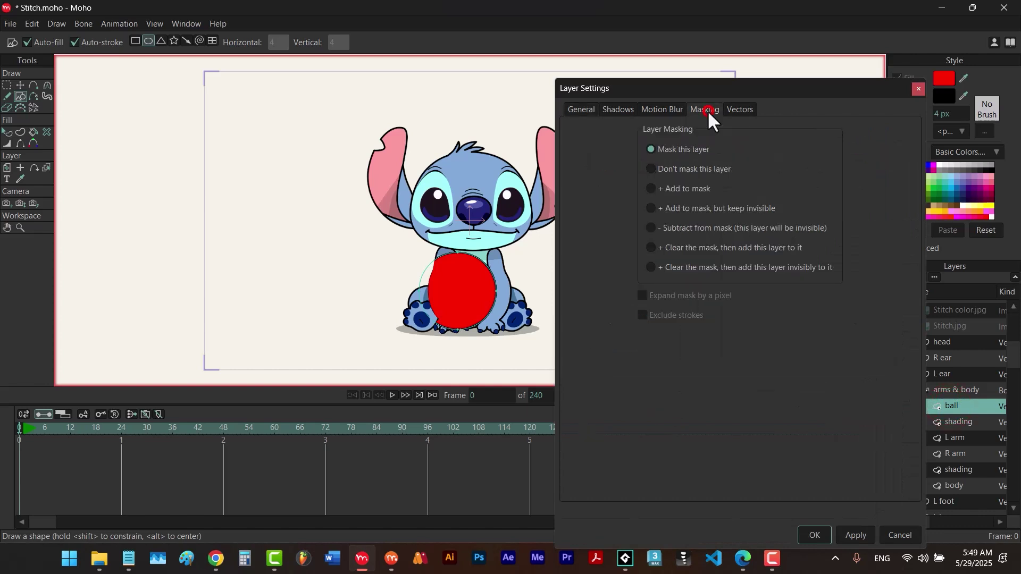
{"action": "left_click", "coordinate": [653, 247]}
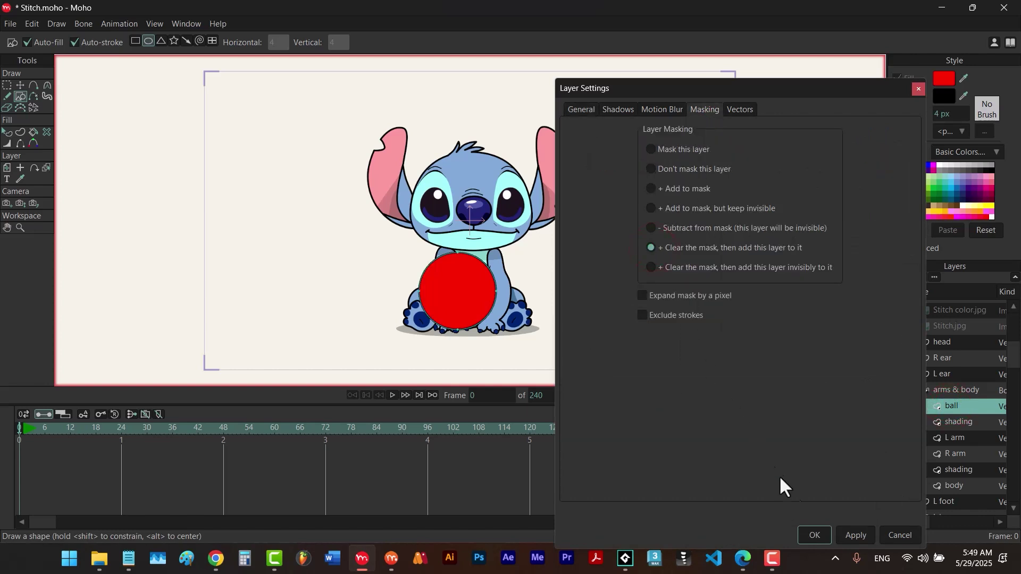
{"action": "left_click", "coordinate": [814, 535]}
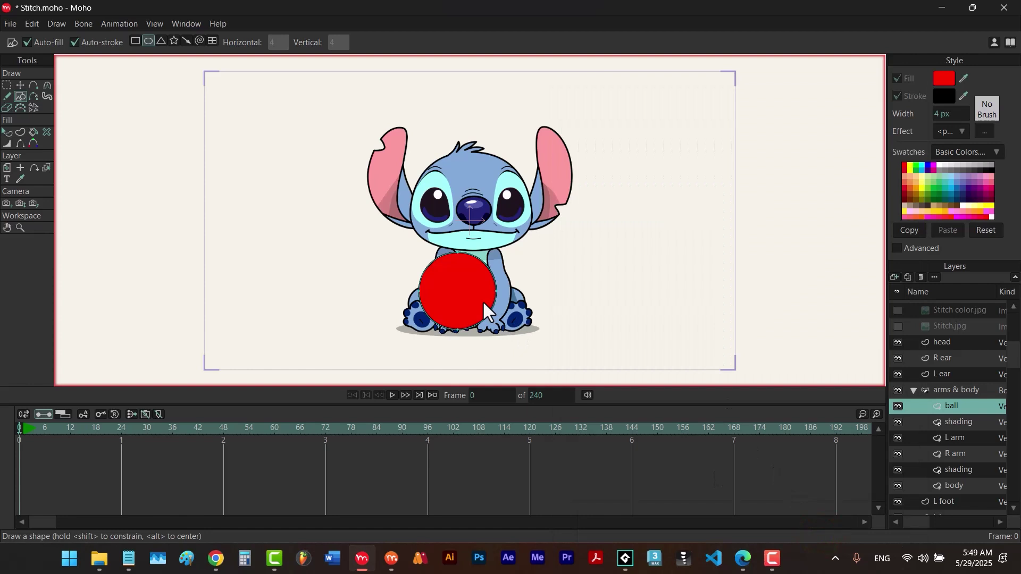
- Move the red ball to the middle of the torso at X 0, Y -0.4719 and shrink it to fit between the arms
{"action": "key", "text": "t"}
{"action": "left_click_drag", "start_coordinate": [483, 301], "coordinate": [494, 300]}
{"action": "left_click_drag", "start_coordinate": [507, 256], "coordinate": [503, 264]}
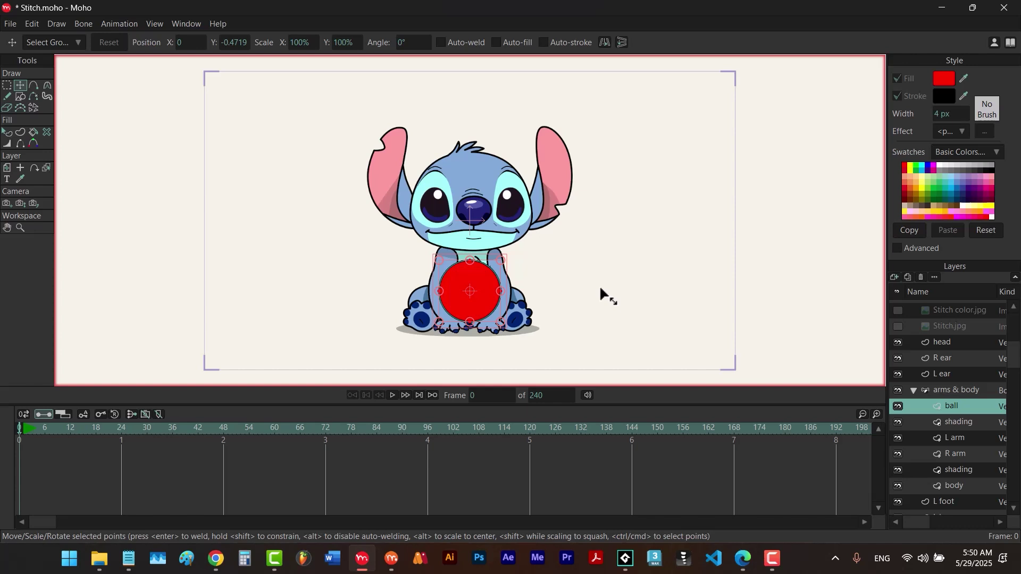
- Add a vector layer above ball and draw a black ellipse overlapping the ball's screen-right side
{"action": "left_click", "coordinate": [893, 275]}
{"action": "left_click", "coordinate": [891, 287]}
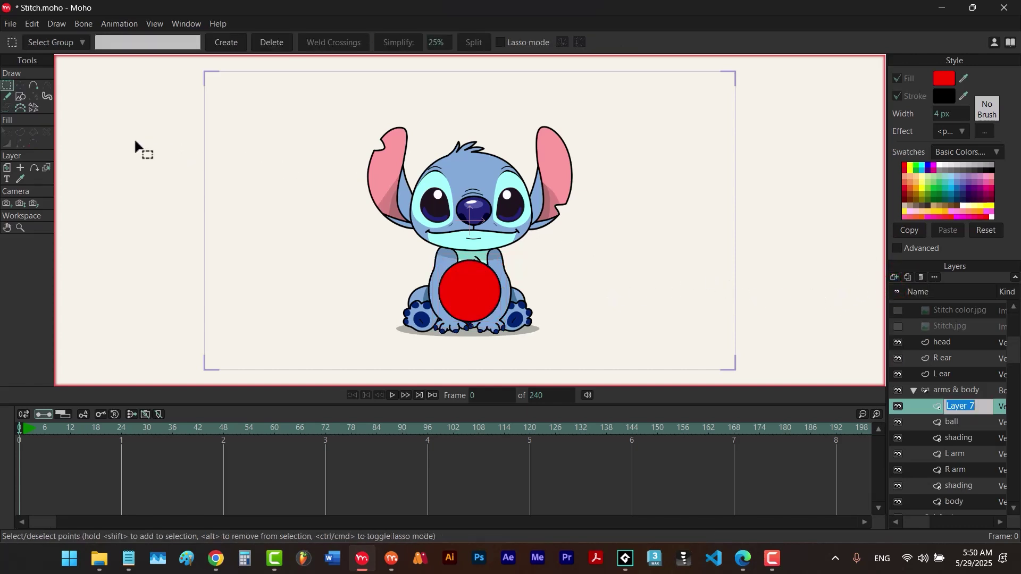
{"action": "left_click", "coordinate": [21, 97]}
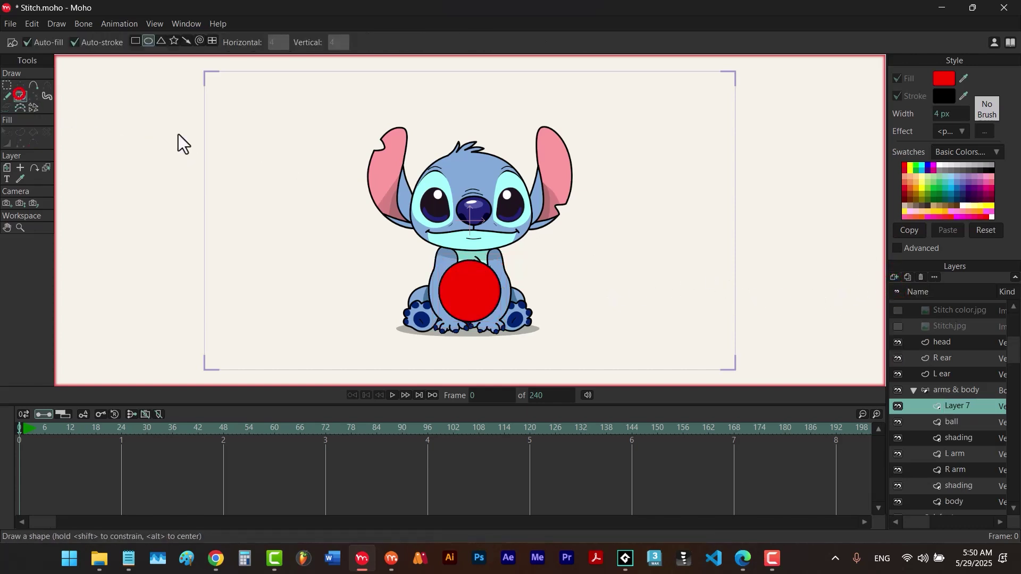
{"action": "left_click", "coordinate": [992, 167]}
{"action": "mouse_move", "coordinate": [558, 245]}
{"action": "left_mouse_down"}
{"action": "mouse_move", "coordinate": [521, 303]}
{"action": "mouse_move", "coordinate": [473, 320]}
{"action": "left_mouse_up"}
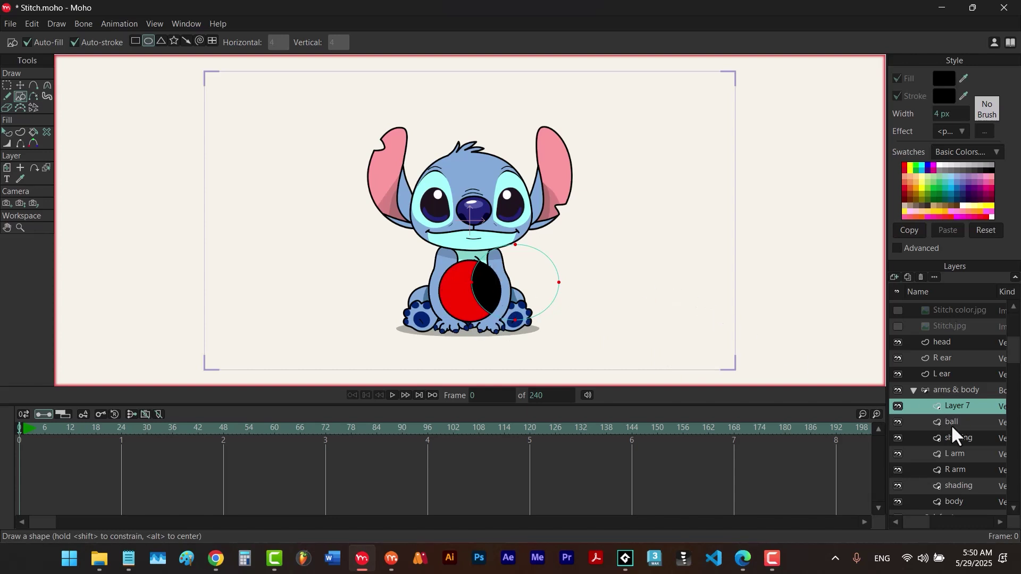
- Turn off the black ellipse's stroke and lower its fill alpha to about 18.49
{"action": "key", "text": "q"}
{"action": "left_click", "coordinate": [504, 274]}
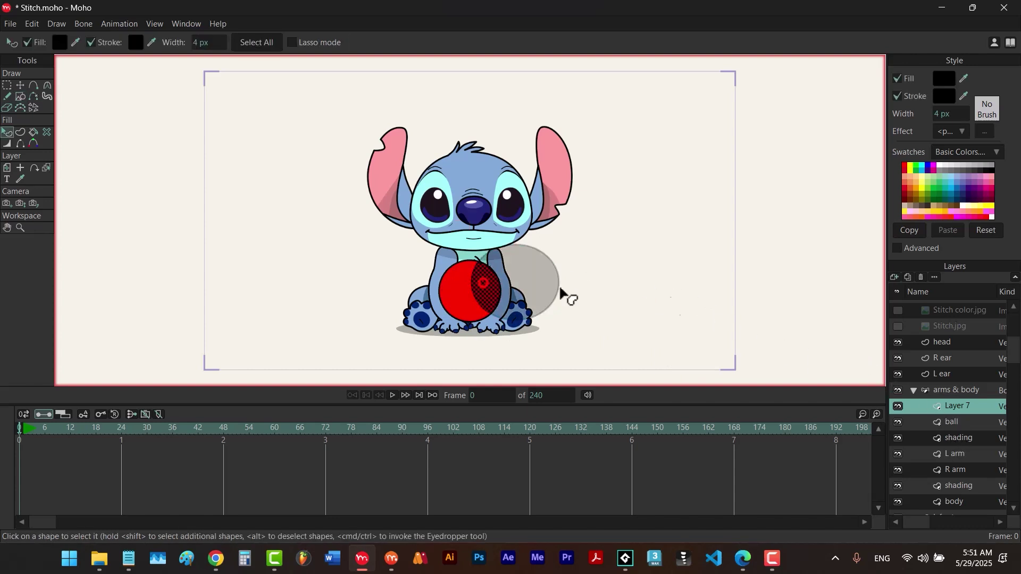
{"action": "left_click", "coordinate": [897, 96]}
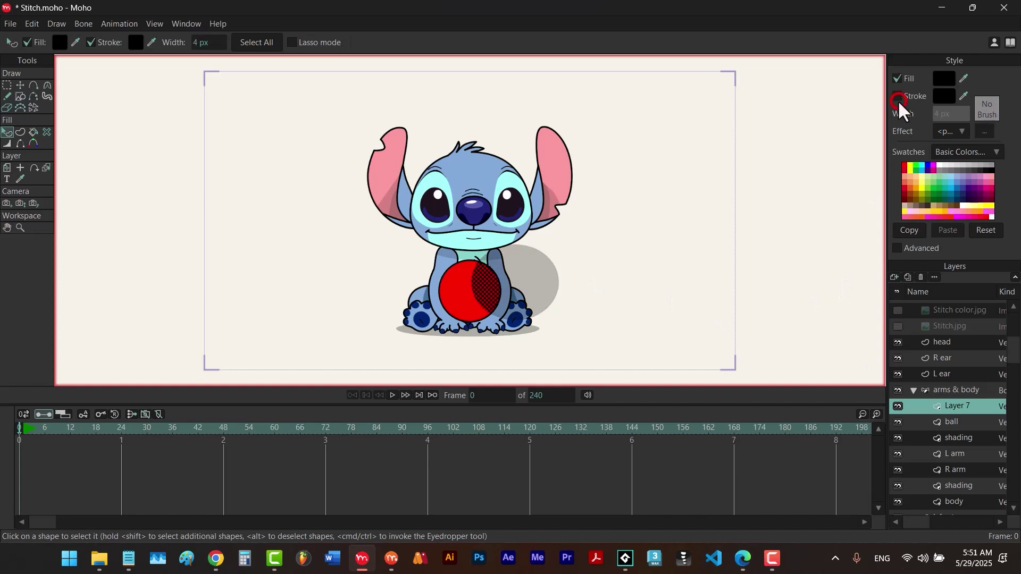
{"action": "left_click", "coordinate": [944, 78]}
{"action": "left_click_drag", "start_coordinate": [786, 315], "coordinate": [786, 320]}
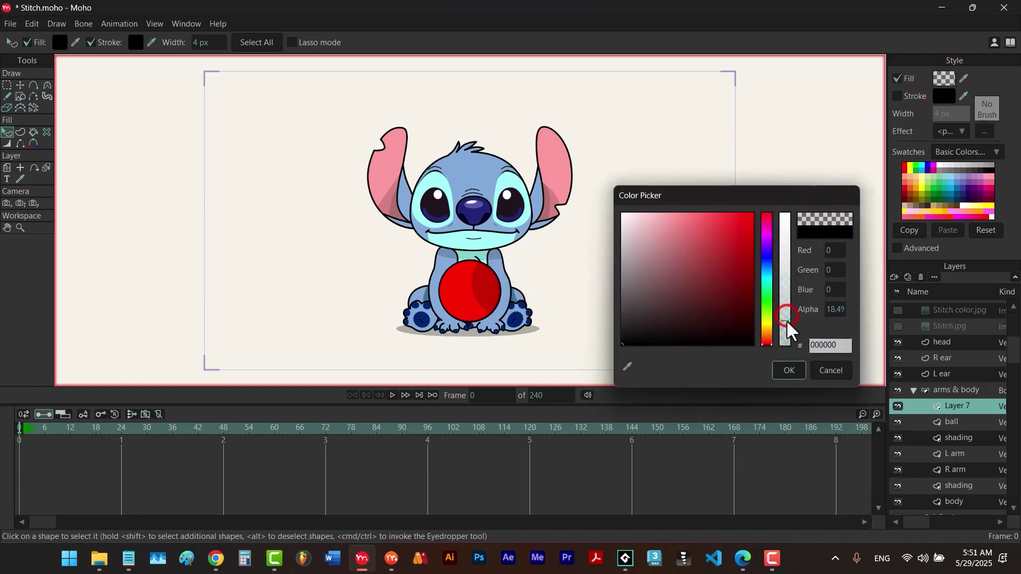
{"action": "left_click", "coordinate": [788, 368]}
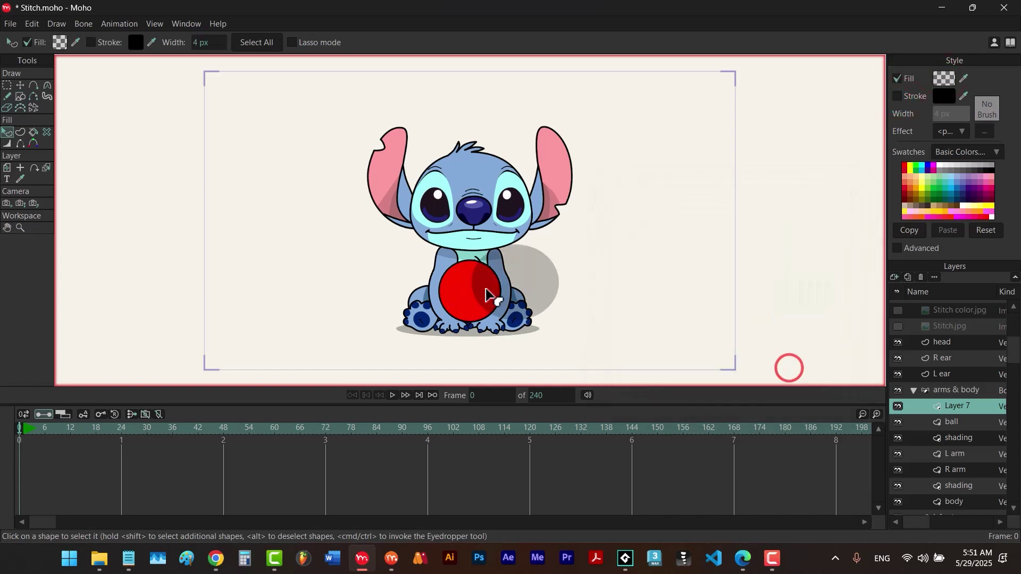
- Reshape the shading ellipse by moving its upper and lower points so the shadow follows the ball's screen-right edge as a crescent
{"action": "left_click", "coordinate": [515, 291]}
{"action": "key", "text": "t"}
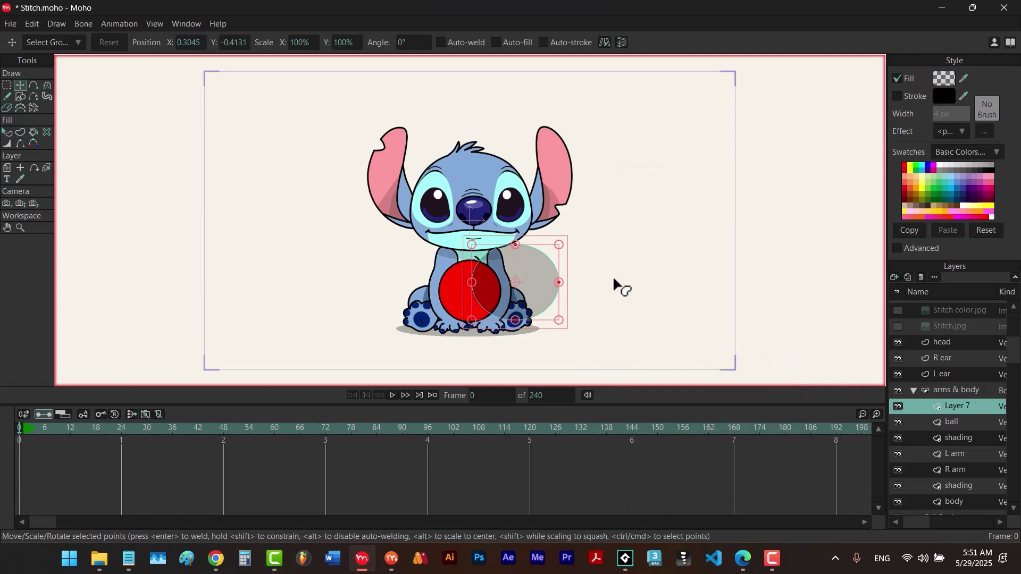
{"action": "left_click", "coordinate": [613, 278]}
{"action": "left_click", "coordinate": [513, 244]}
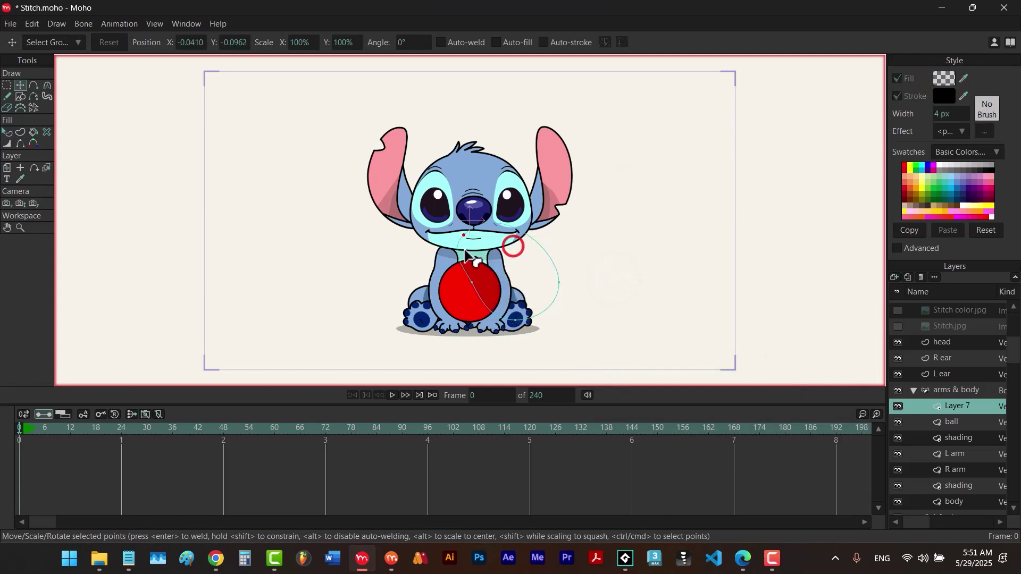
{"action": "left_click_drag", "start_coordinate": [527, 324], "coordinate": [503, 351]}
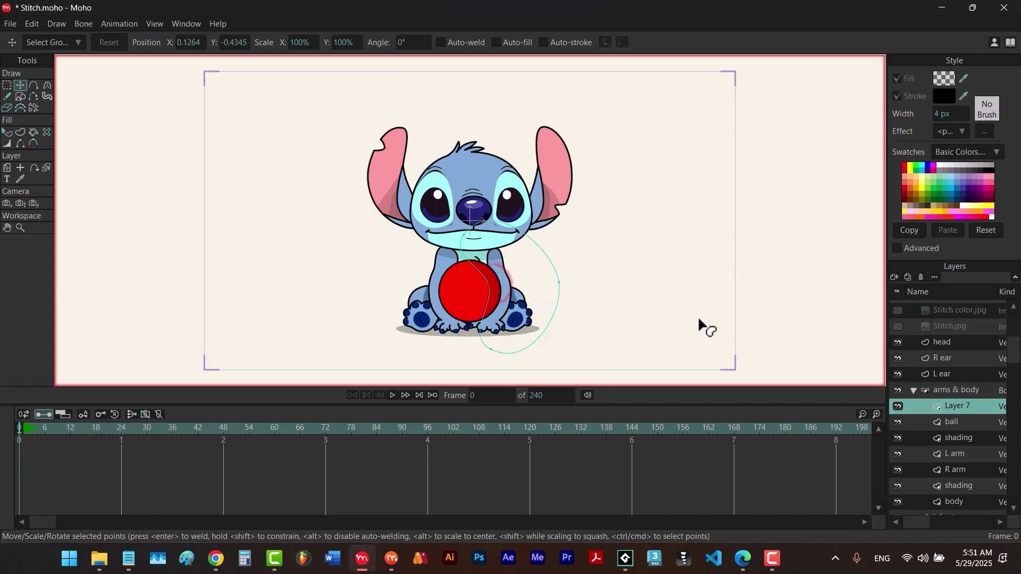
- Name the new layer above ball shading and review its layer masking options
{"action": "double_click", "coordinate": [965, 404]}
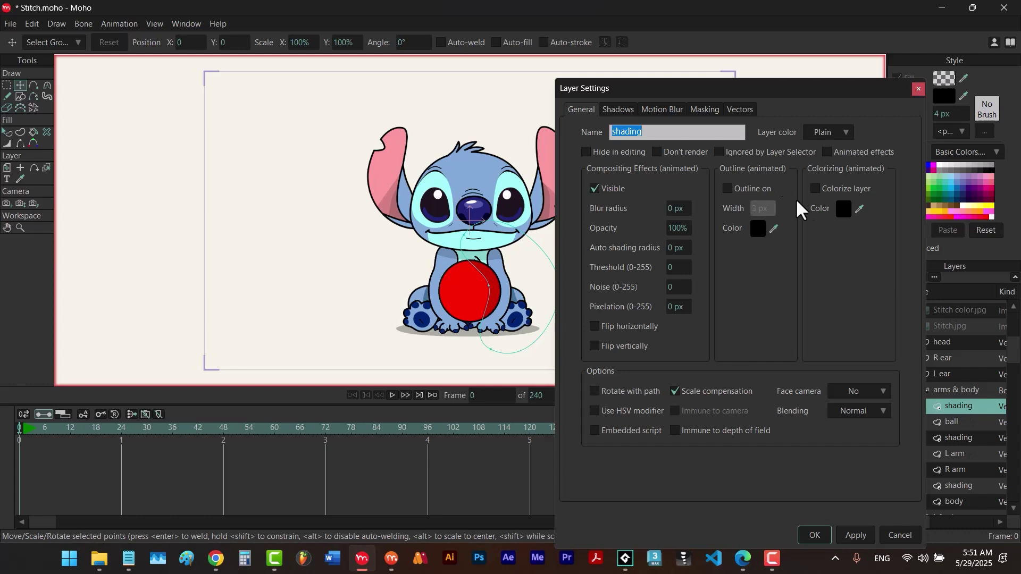
{"action": "left_click", "coordinate": [705, 110]}
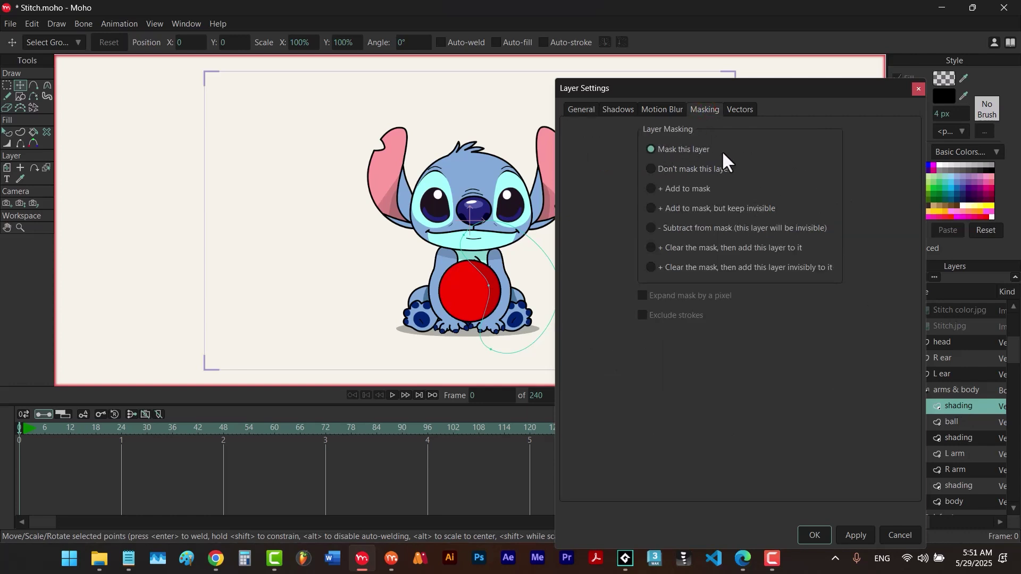
{"action": "left_click", "coordinate": [813, 535]}
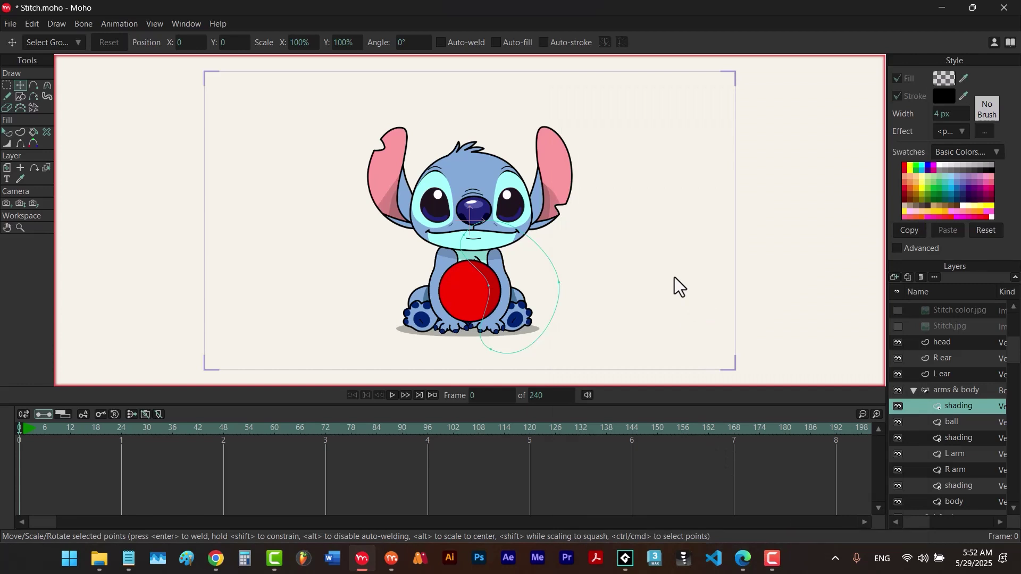
- Set the ball layer's masking to "+ Clear the mask, then add this layer invisibly to it"
{"action": "double_click", "coordinate": [961, 423]}
{"action": "left_click", "coordinate": [704, 110]}
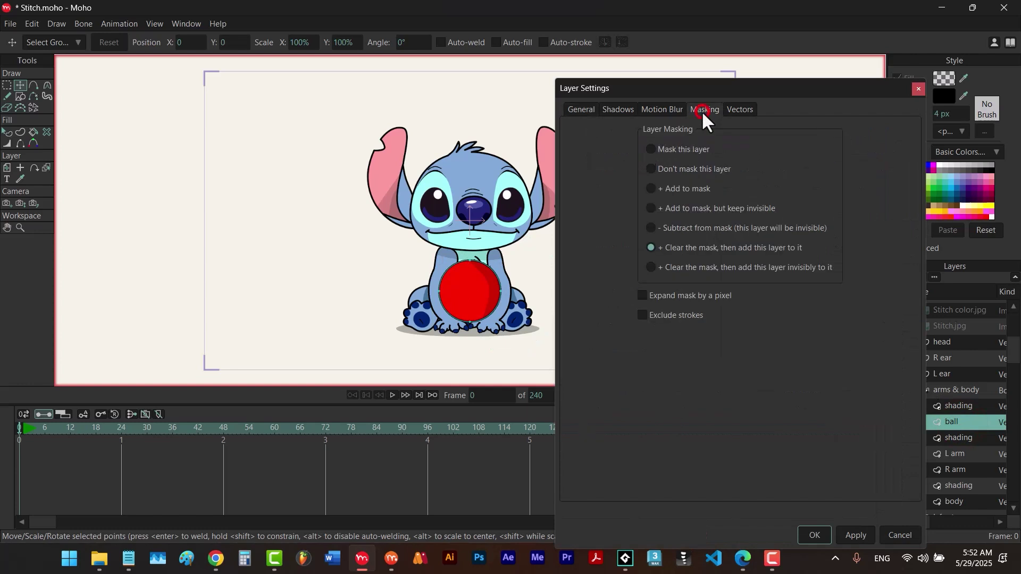
{"action": "left_click", "coordinate": [651, 267]}
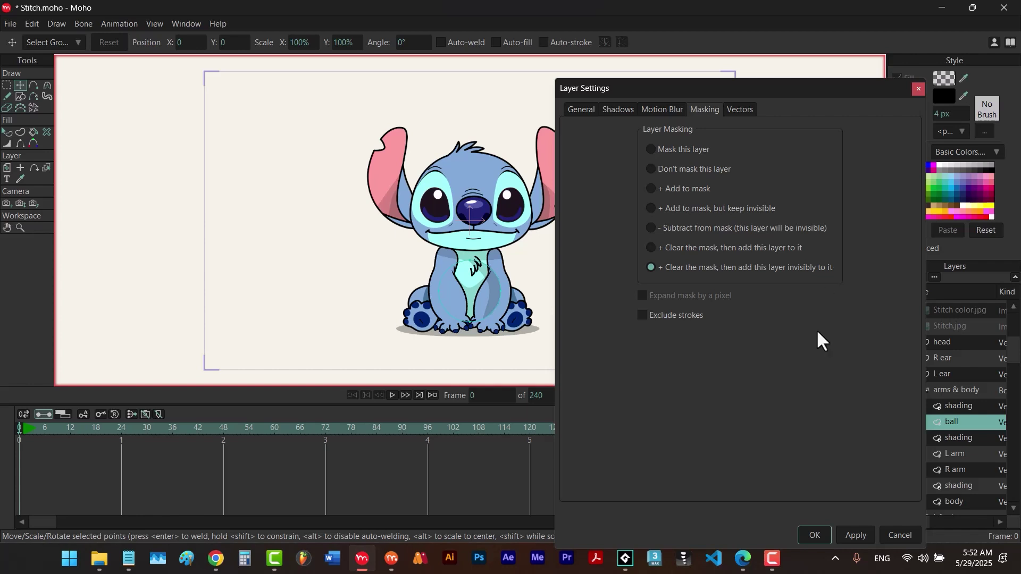
{"action": "left_click", "coordinate": [812, 536]}
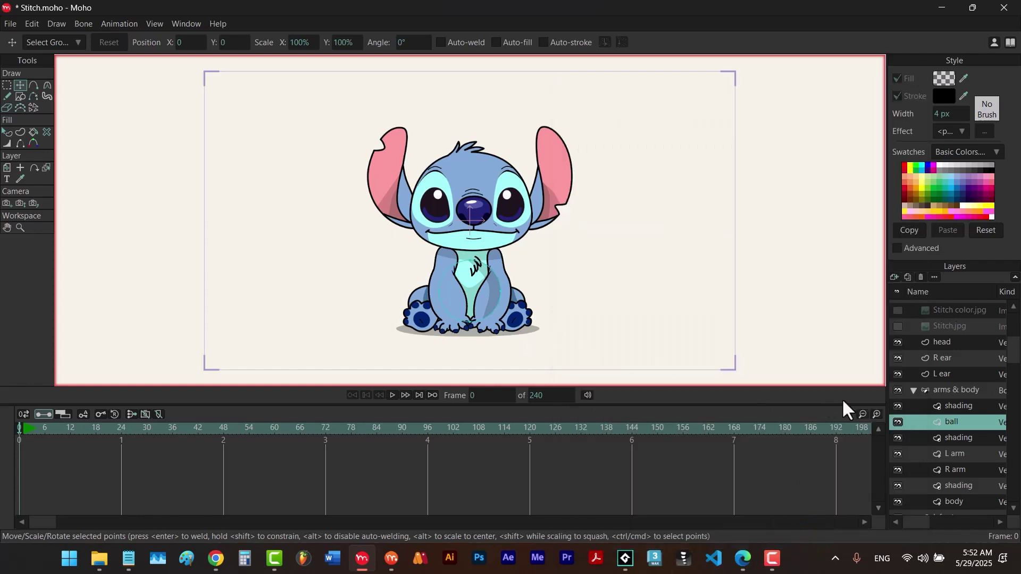
- Move the ball and its shading layer together to the empty area on the character's screen-left side
{"action": "left_click", "coordinate": [962, 405], "text": "ctrl"}
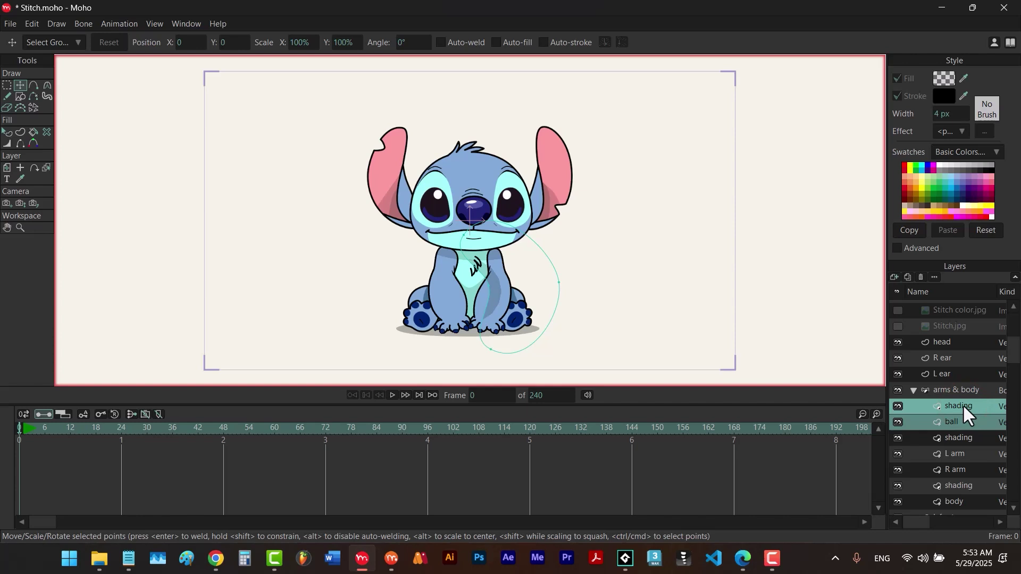
{"action": "key", "text": "m"}
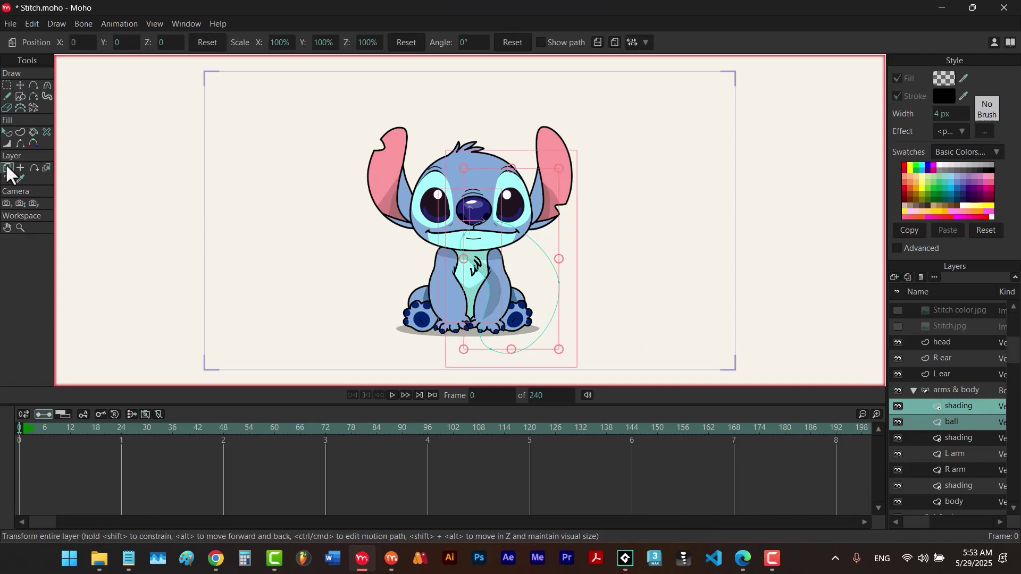
{"action": "mouse_move", "coordinate": [526, 302]}
{"action": "left_mouse_down"}
{"action": "mouse_move", "coordinate": [364, 264]}
{"action": "mouse_move", "coordinate": [360, 248]}
{"action": "left_mouse_up"}
- Select the ball layer's points, and undo the layer move and the invisible masking change
{"action": "left_click", "coordinate": [948, 421]}
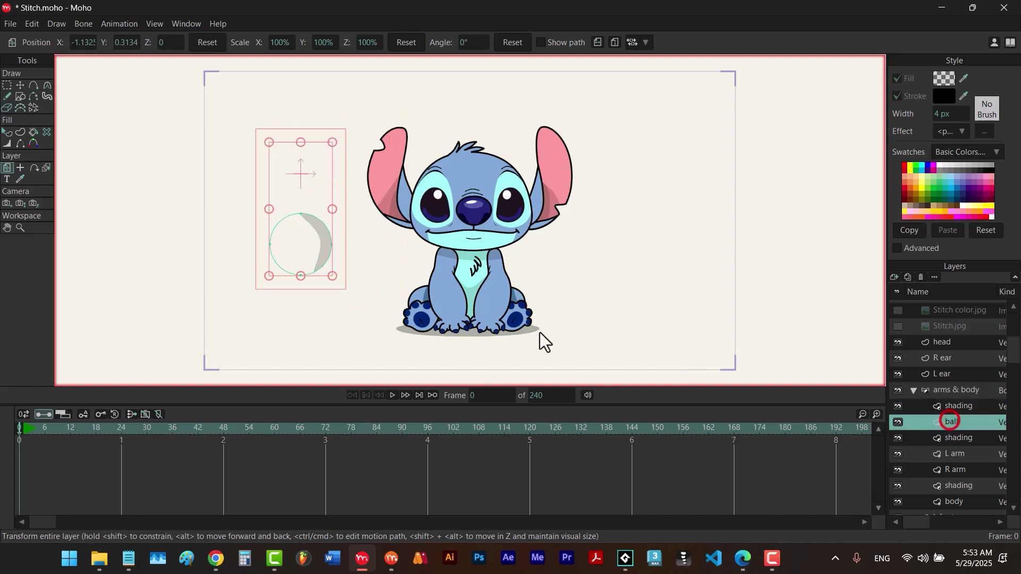
{"action": "left_click", "coordinate": [20, 84]}
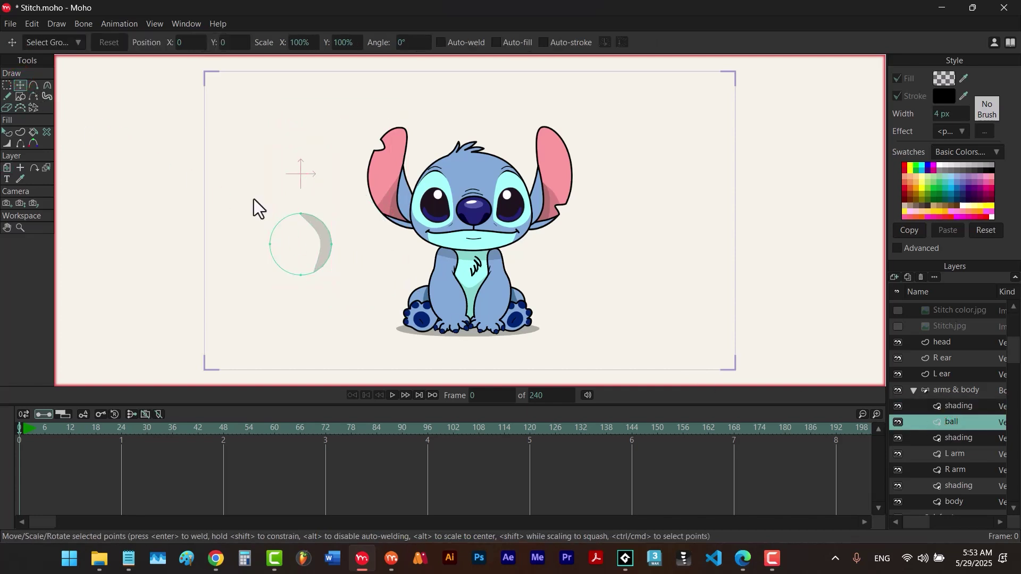
{"action": "mouse_move", "coordinate": [254, 199]}
{"action": "left_mouse_down"}
{"action": "mouse_move", "coordinate": [349, 288]}
{"action": "mouse_move", "coordinate": [320, 268]}
{"action": "mouse_move", "coordinate": [328, 235]}
{"action": "mouse_move", "coordinate": [302, 239]}
{"action": "mouse_move", "coordinate": [345, 287]}
{"action": "mouse_move", "coordinate": [321, 290]}
{"action": "mouse_move", "coordinate": [317, 271]}
{"action": "left_mouse_up"}
{"action": "key", "text": "ctrl+z"}
{"action": "key", "text": "ctrl+z"}
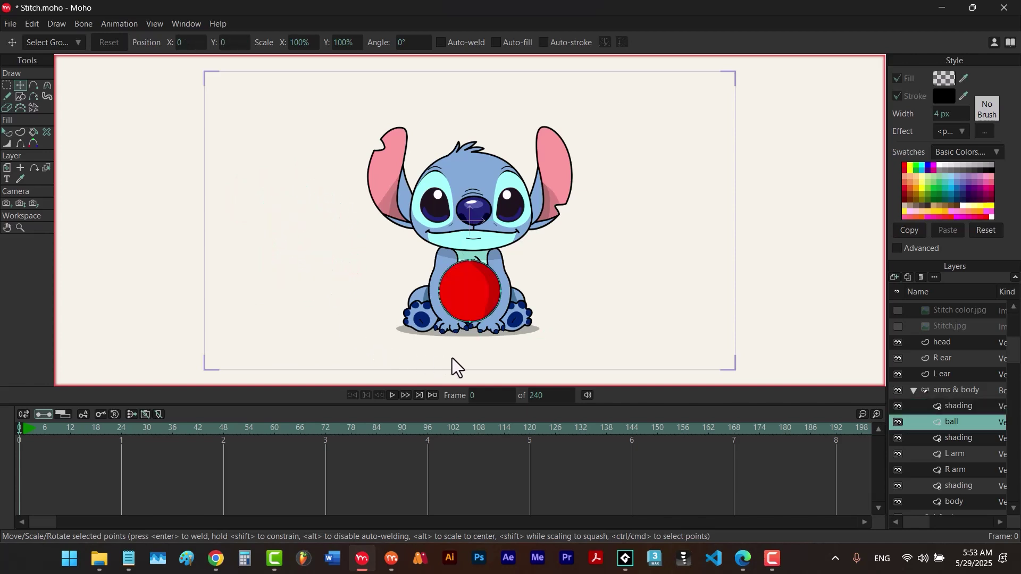